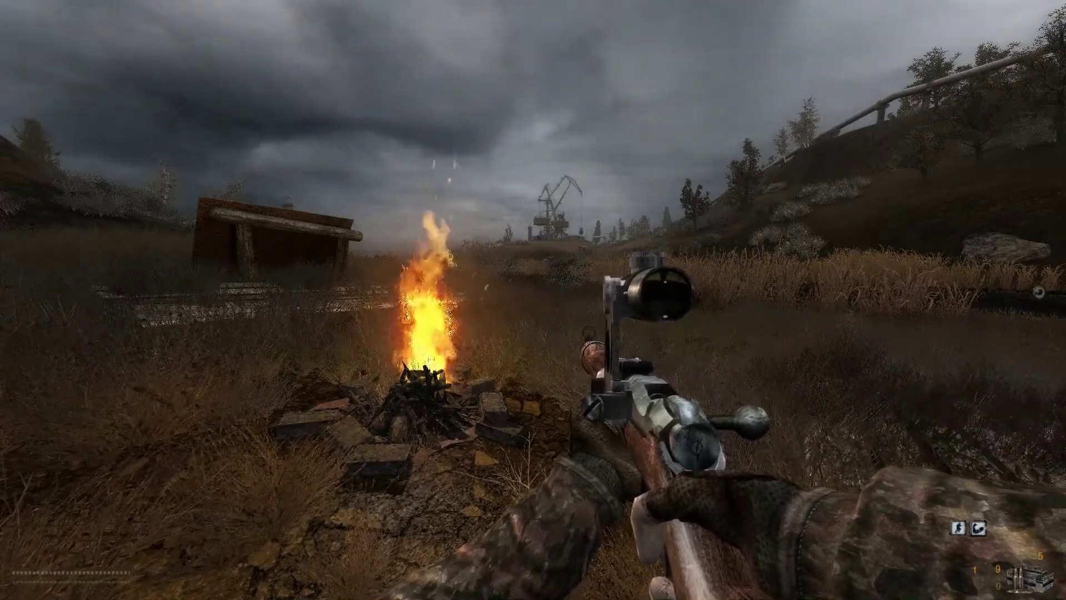
# Step: Leave the campfire, walk across the wooden planks by the hut, and turn left toward the hut
pyautogui.press('w')
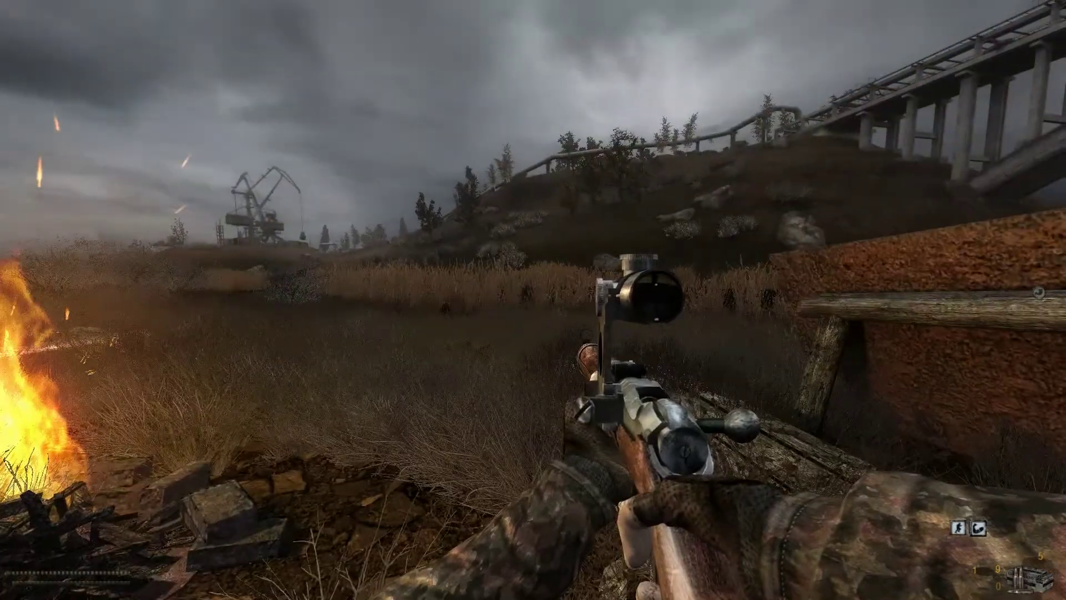
pyautogui.press('a')
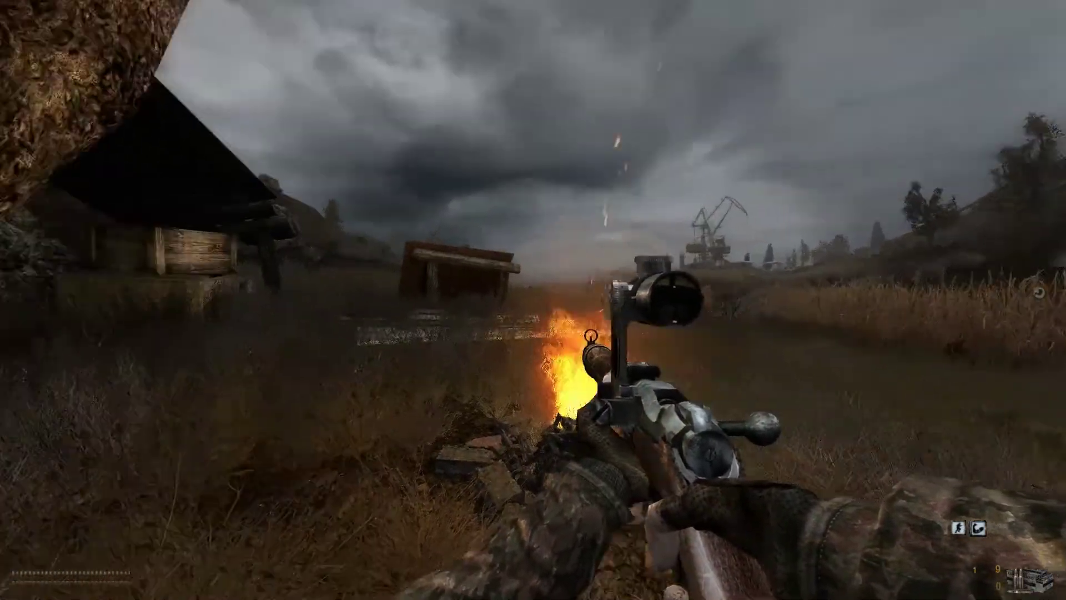
pyautogui.press('w')
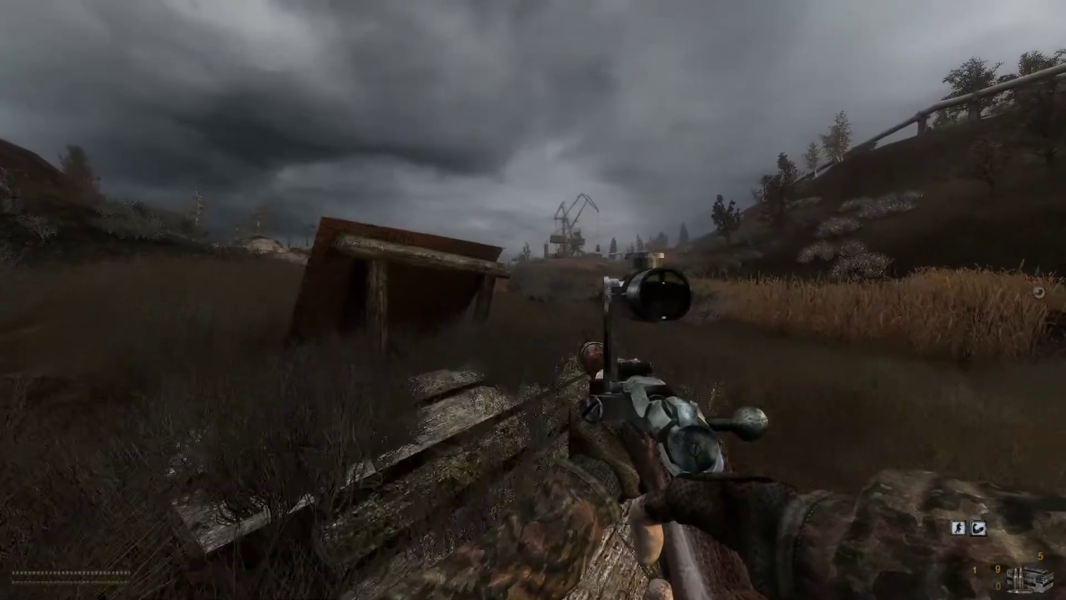
pyautogui.press('w')
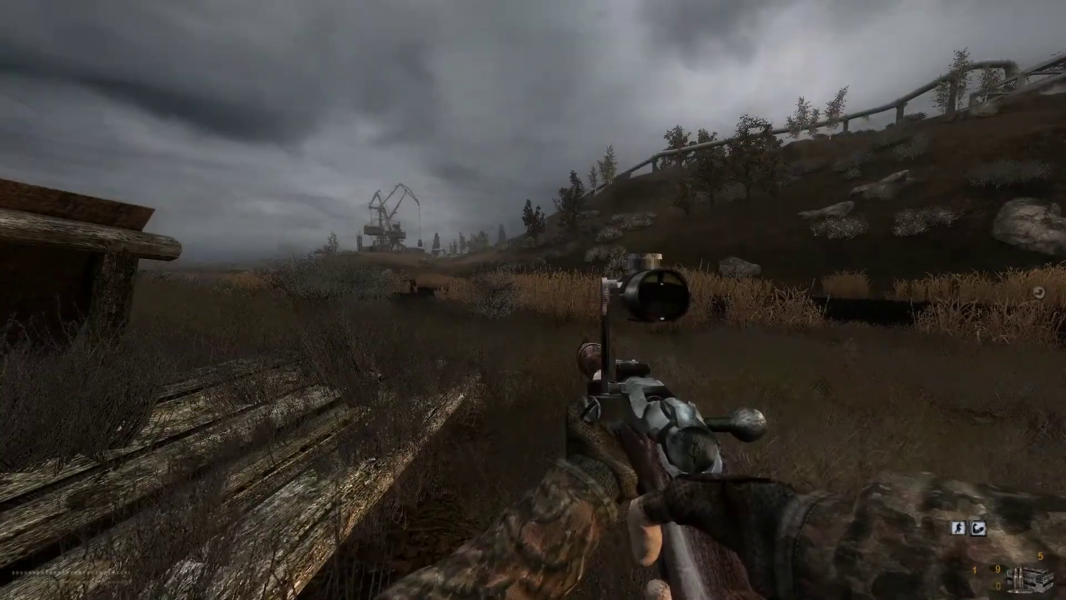
pyautogui.press('a')
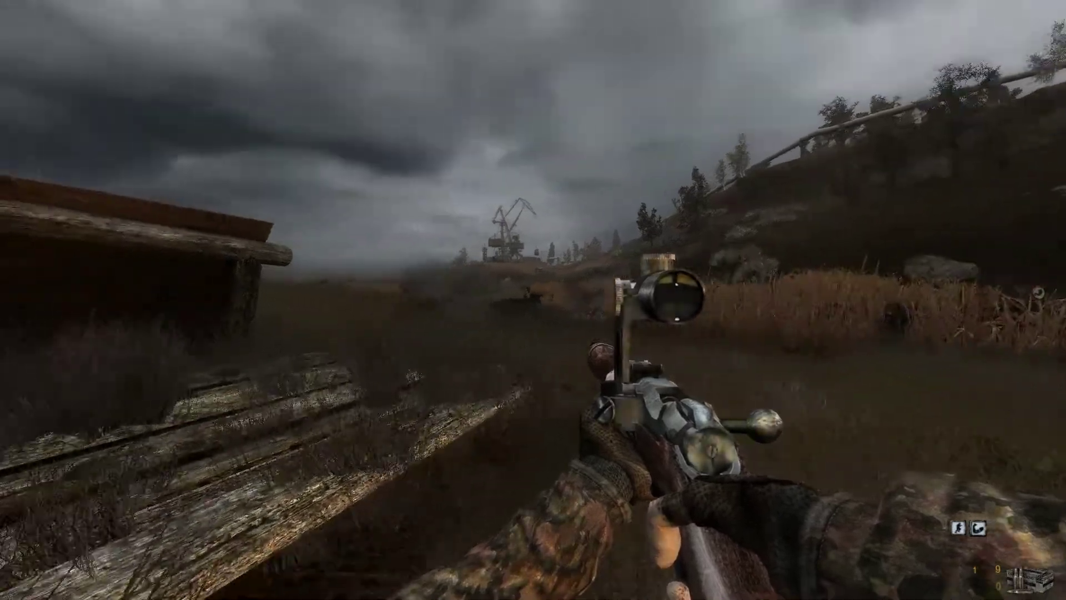
pyautogui.press('a')
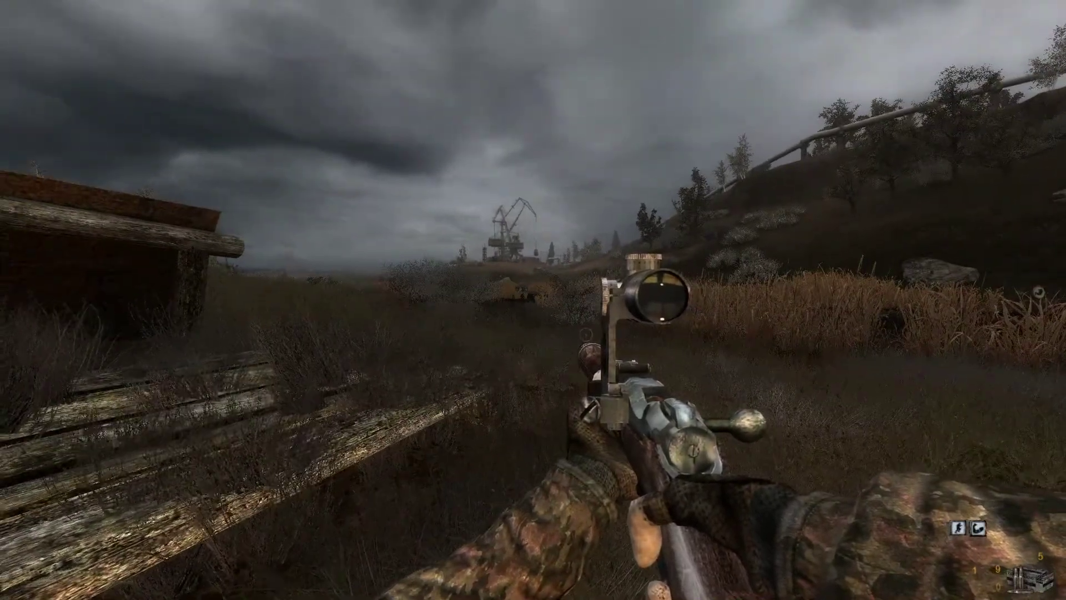
pyautogui.moveTo(533, 300)
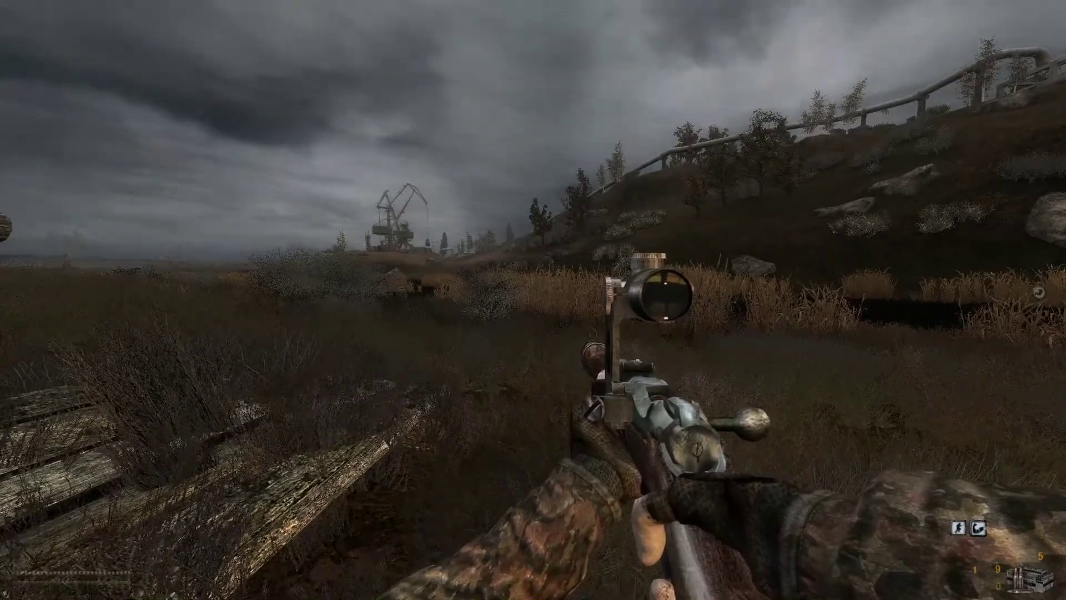
# Step: Step off the planks into the grass, back up, then edge toward the bushes and tree-covered hill
pyautogui.press('w')
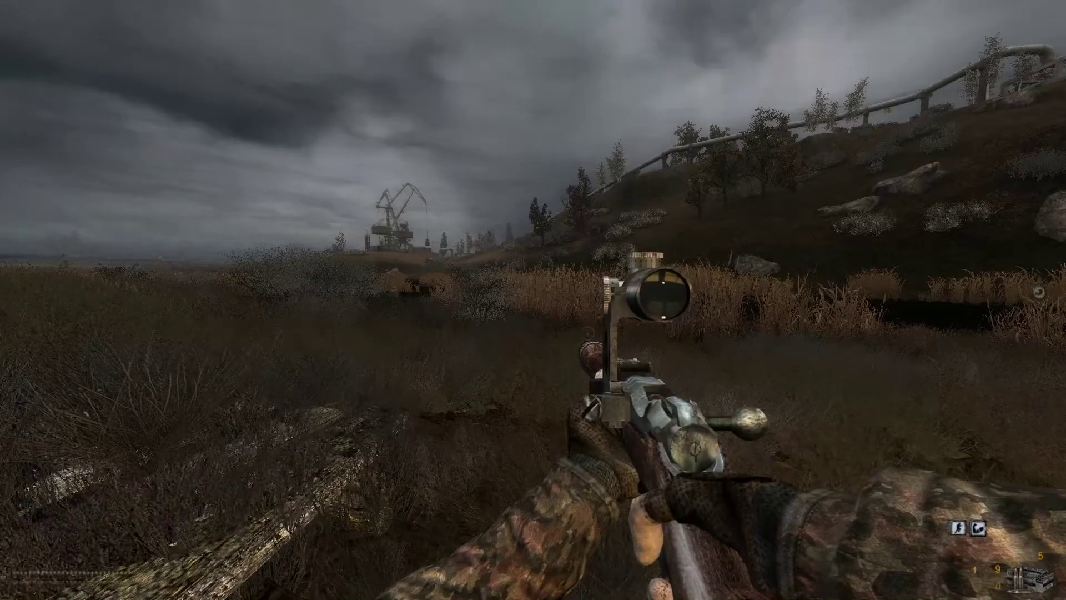
pyautogui.press('w')
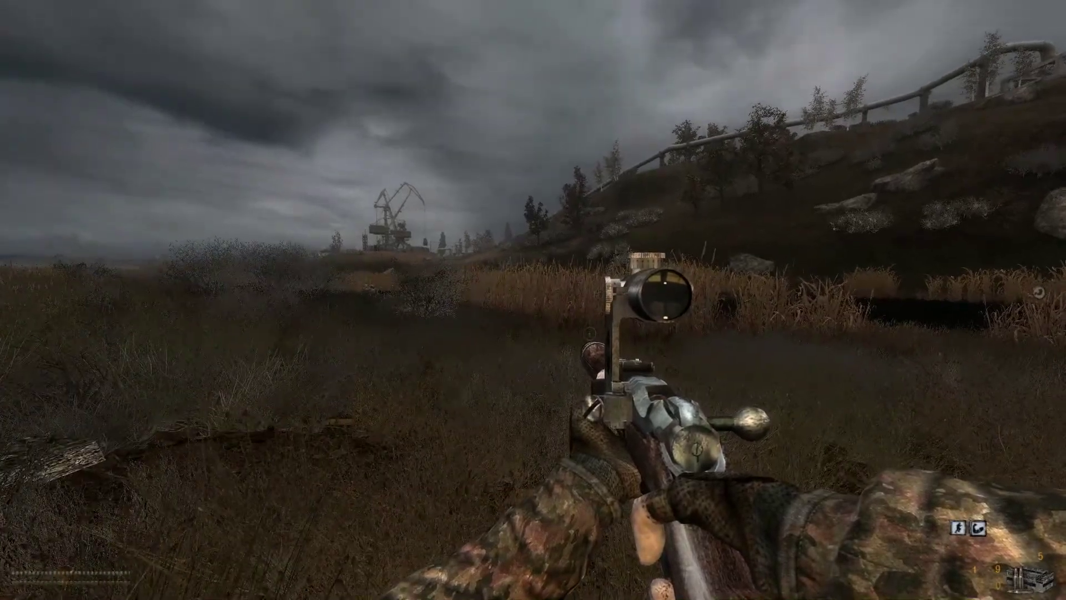
pyautogui.press('s')
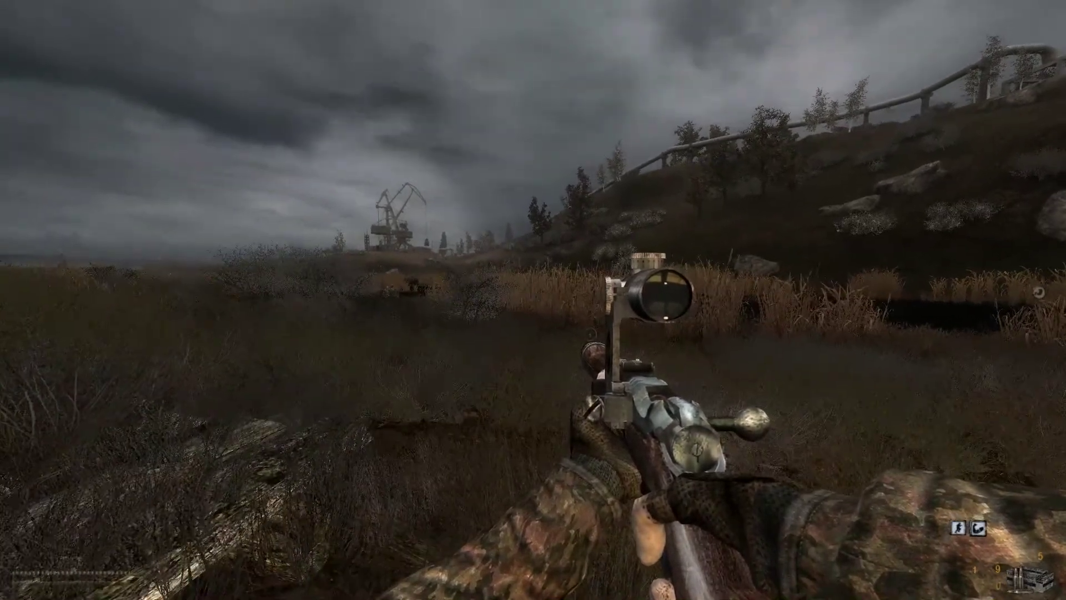
pyautogui.press('s')
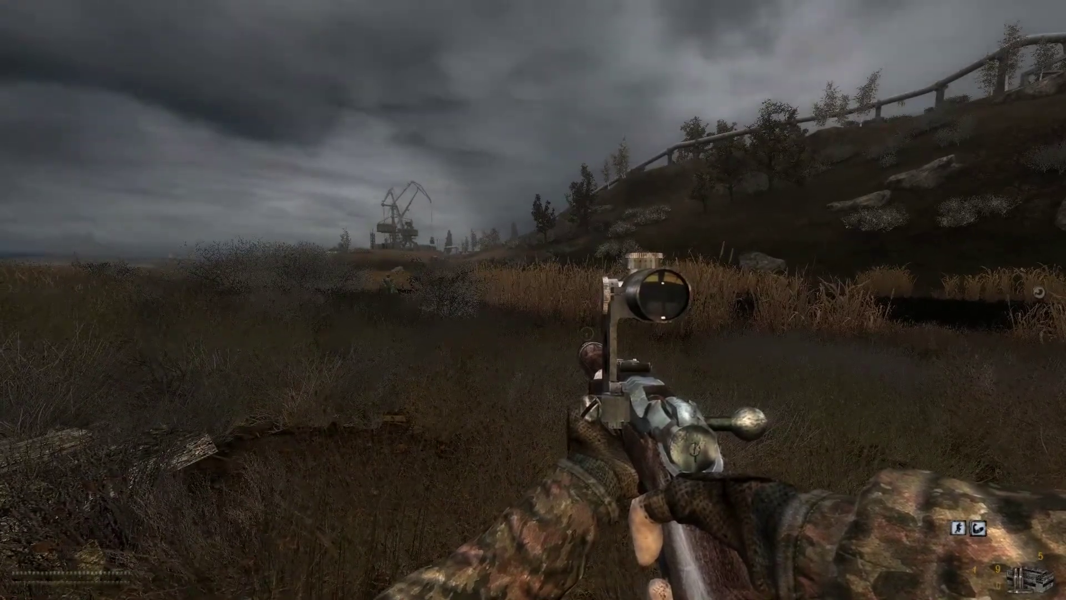
pyautogui.press('w')
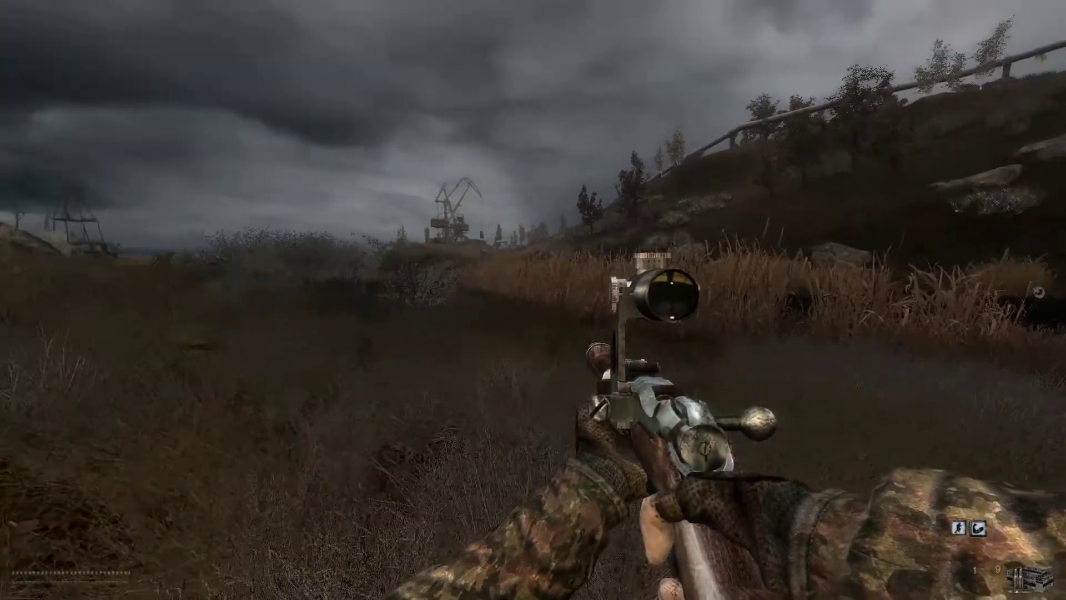
pyautogui.press('w')
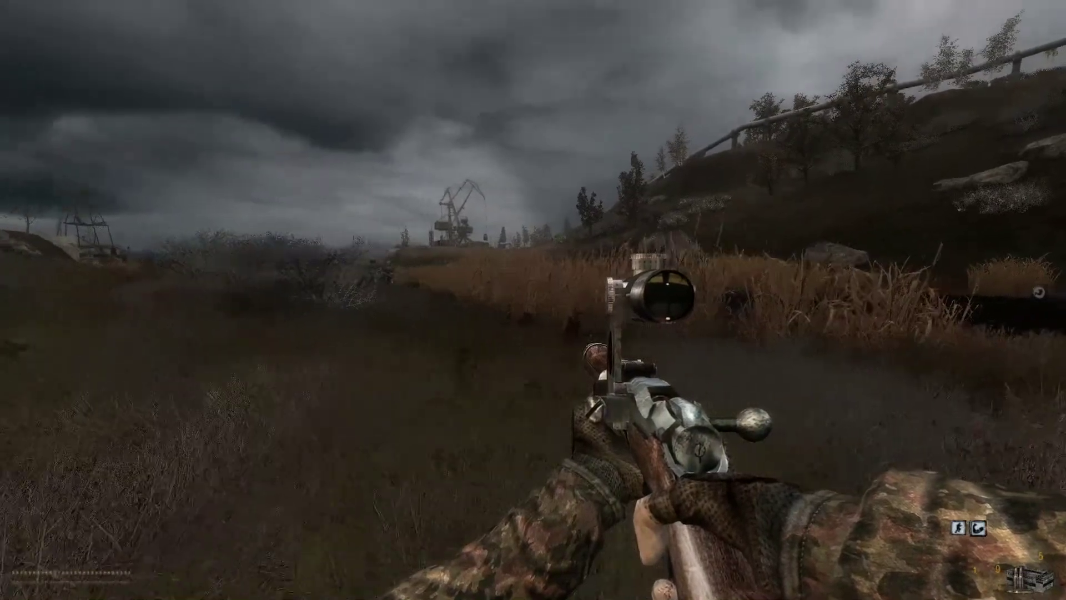
pyautogui.press('w')
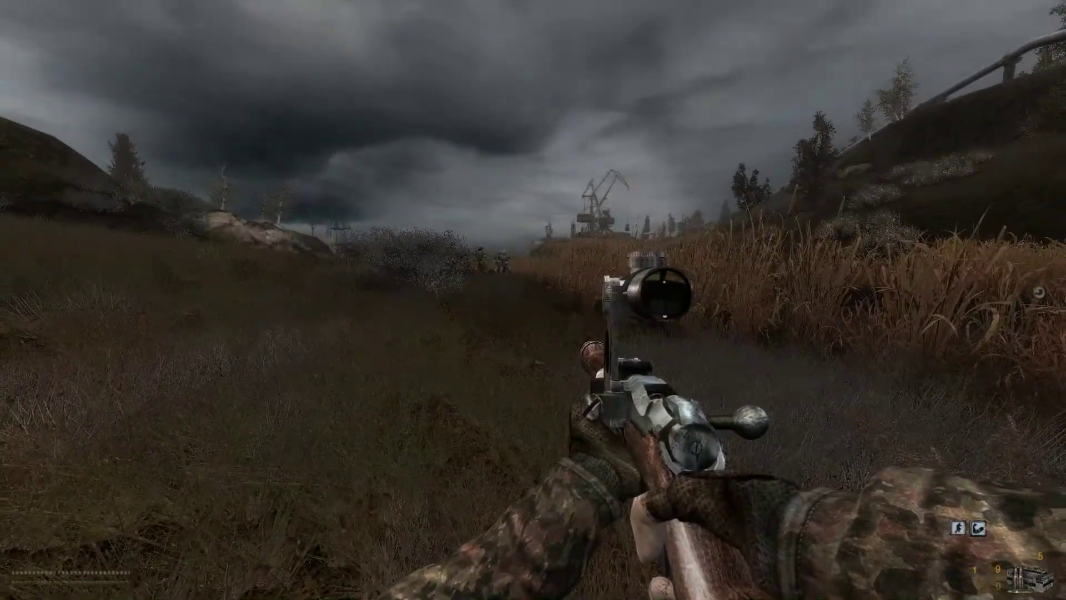
# Step: Walk back past the campfire and shed, then through the grass past another stalker toward the cranes
pyautogui.press('w')
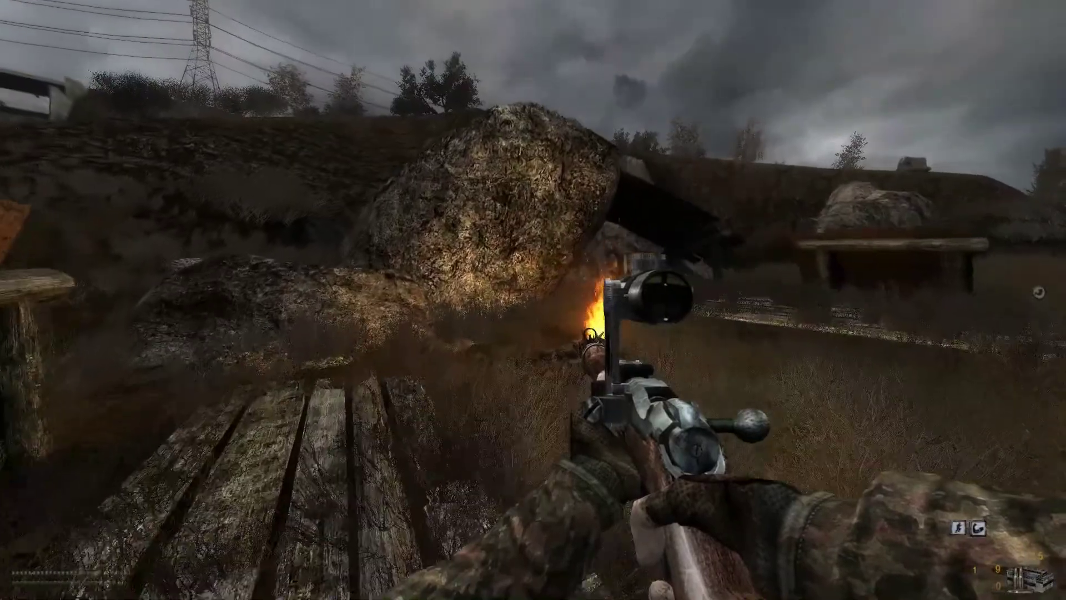
pyautogui.press('w')
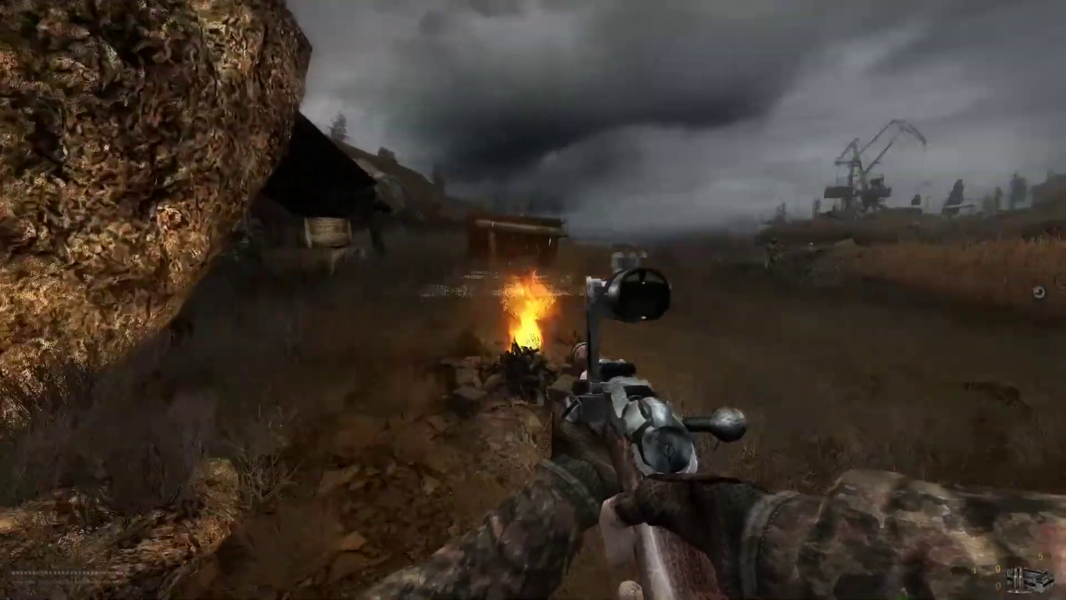
pyautogui.press('w')
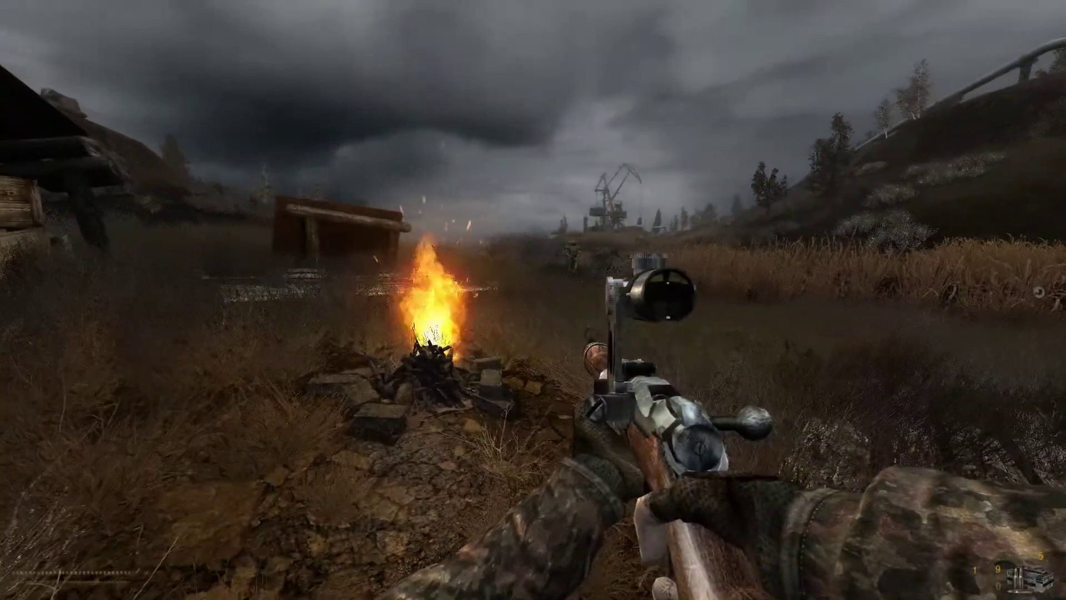
pyautogui.press('w')
pyautogui.press('w')
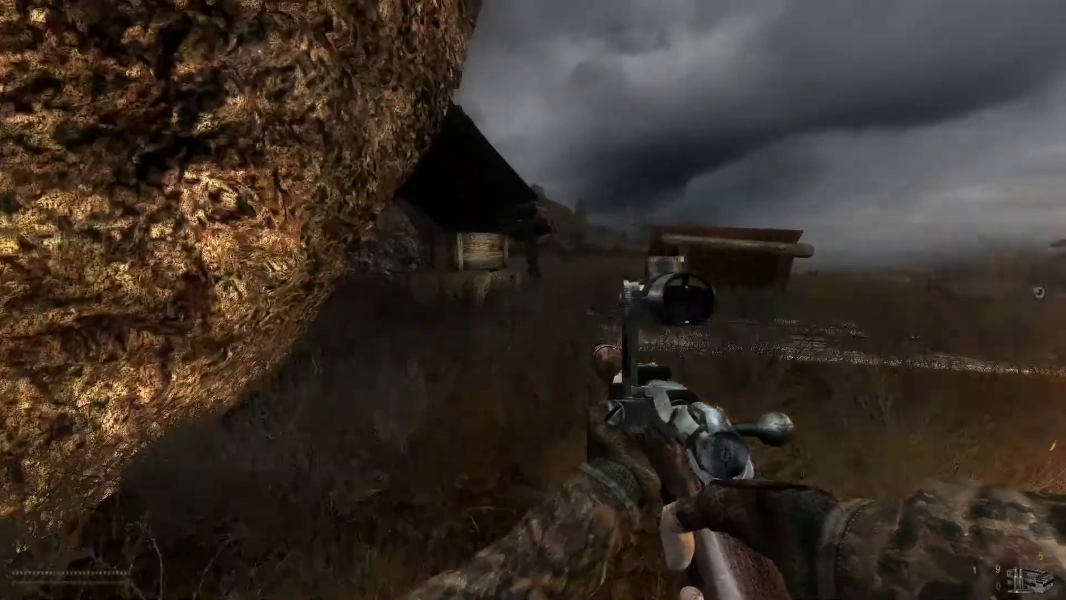
pyautogui.press('w')
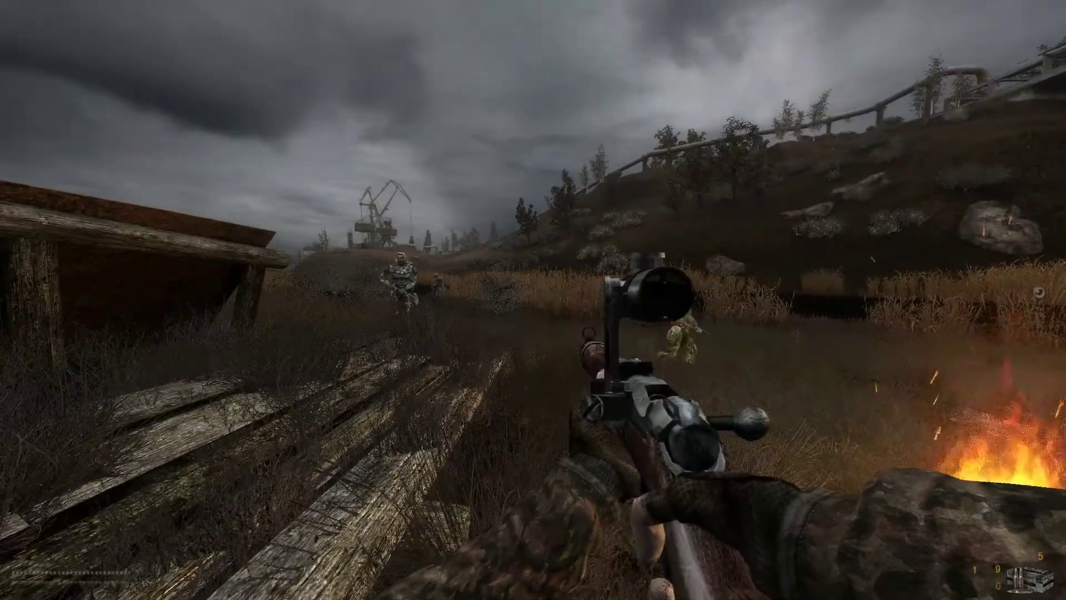
pyautogui.press('w')
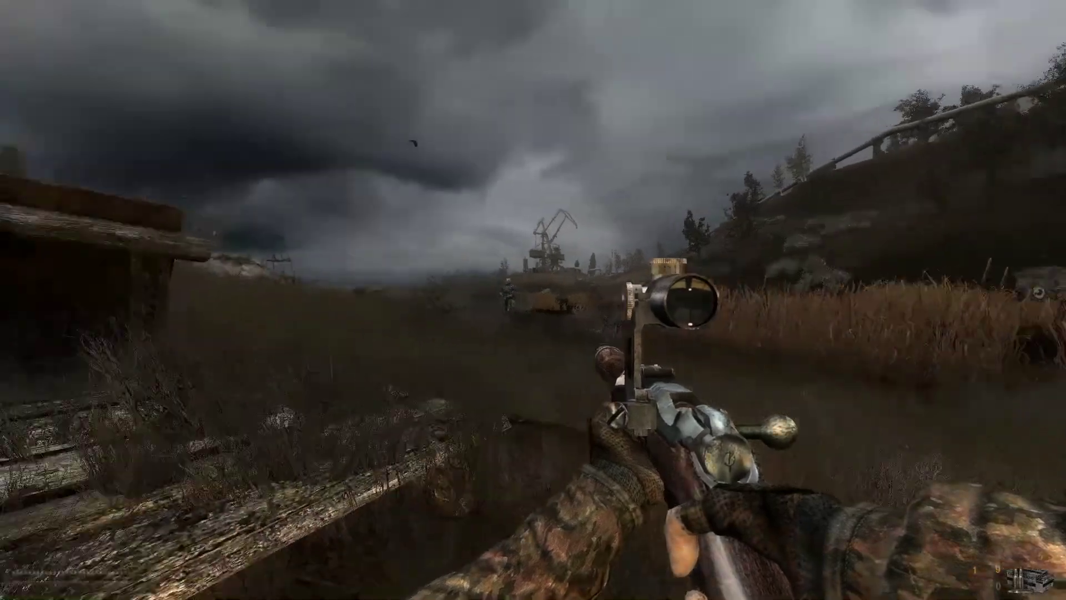
pyautogui.press('w')
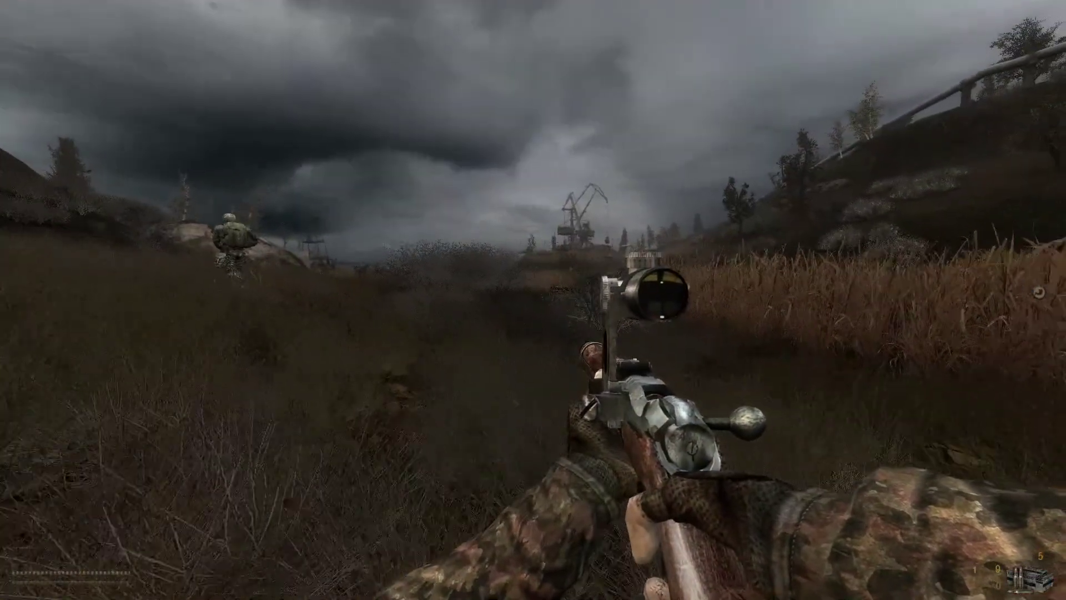
pyautogui.press('w')
pyautogui.press('w')
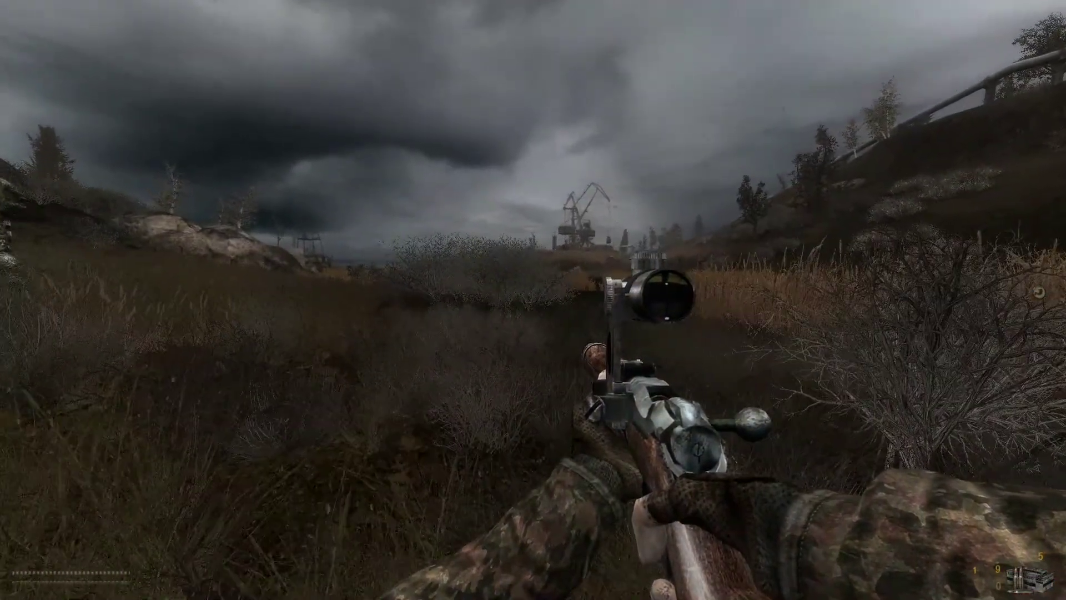
pyautogui.press('w')
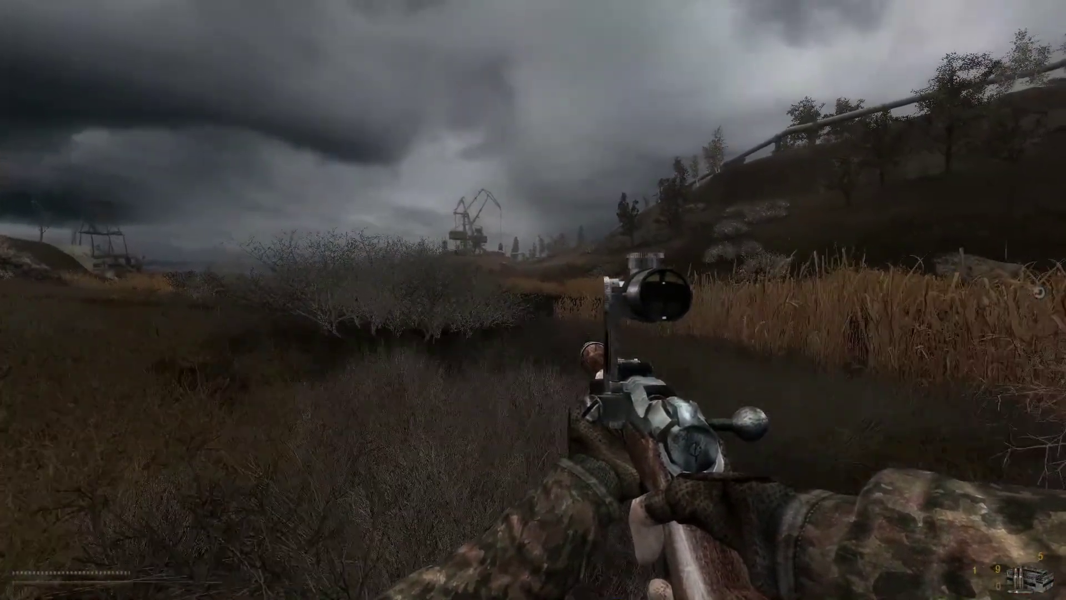
pyautogui.press('w')
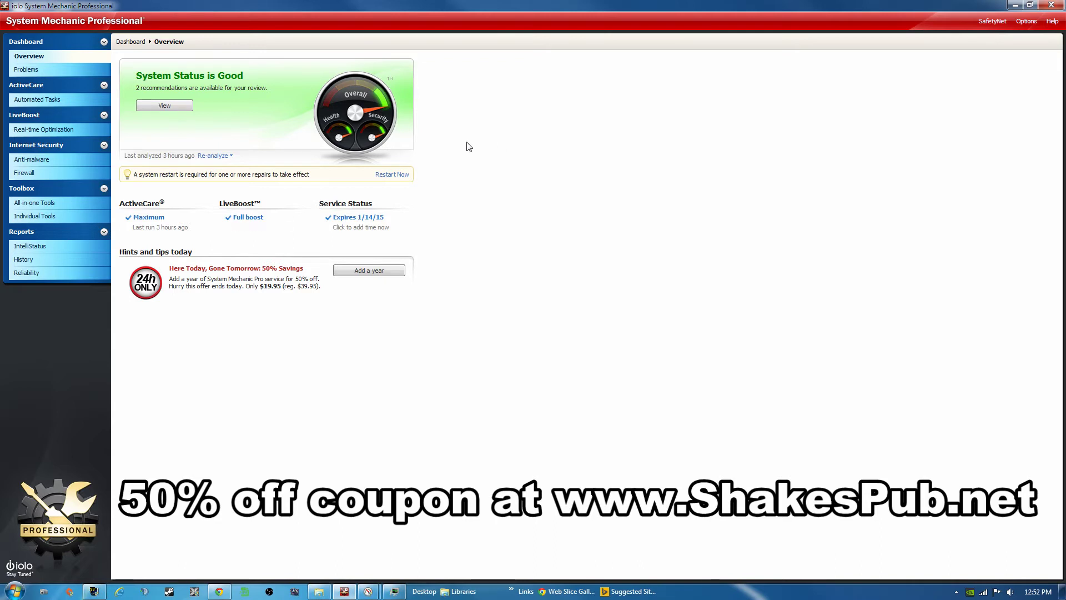
# Step: Run a Quick Analysis from the Re-analyze menu
pyautogui.click(221, 156)
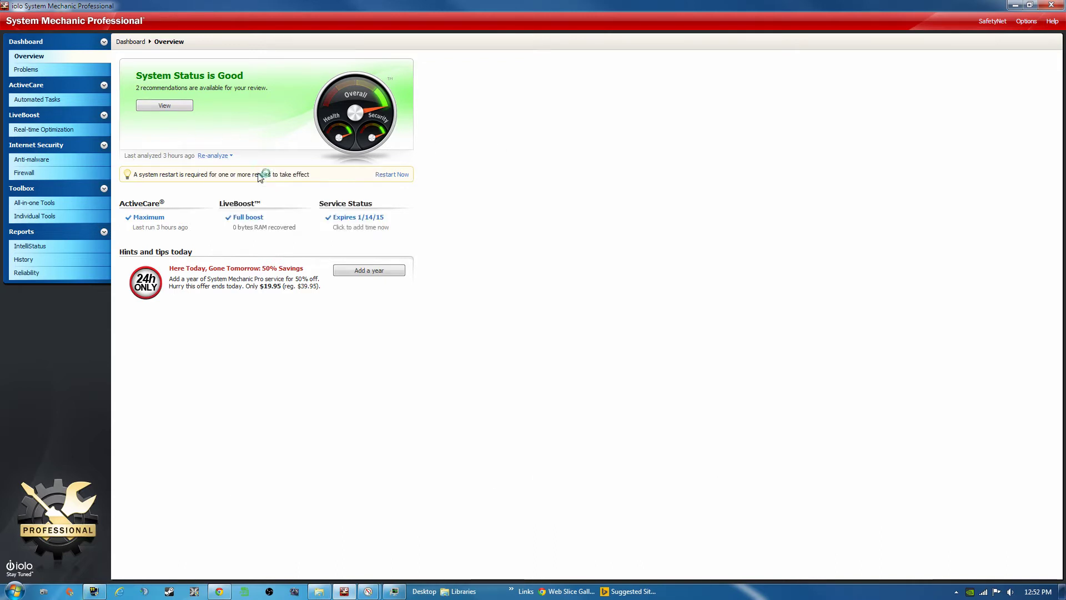
pyautogui.click(260, 173)
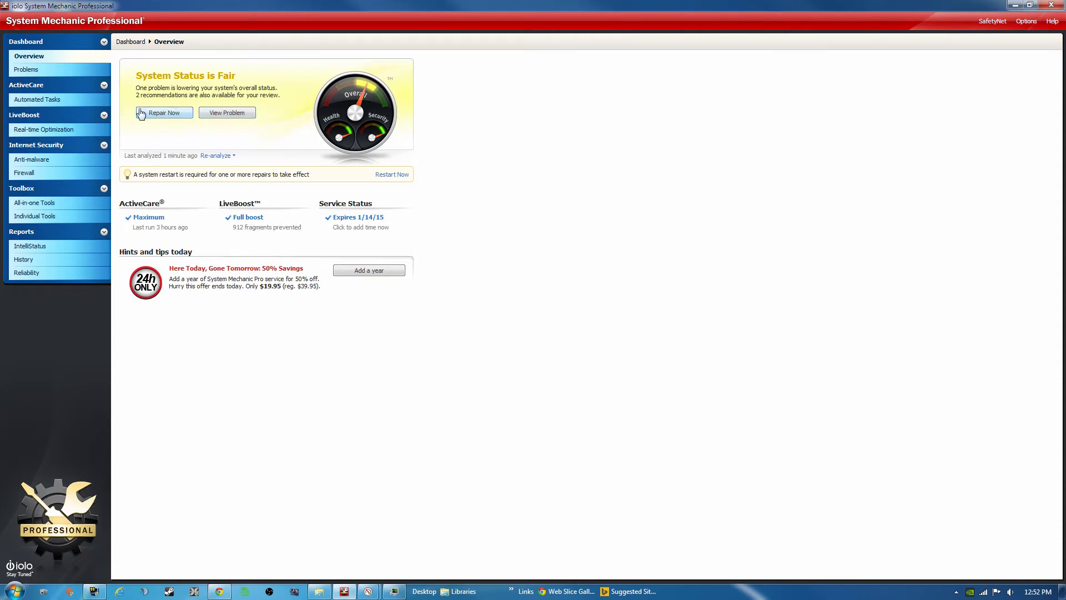
# Step: Select the 3.92 GB system clutter problem, remove it now, and return to the Overview
pyautogui.click(229, 112)
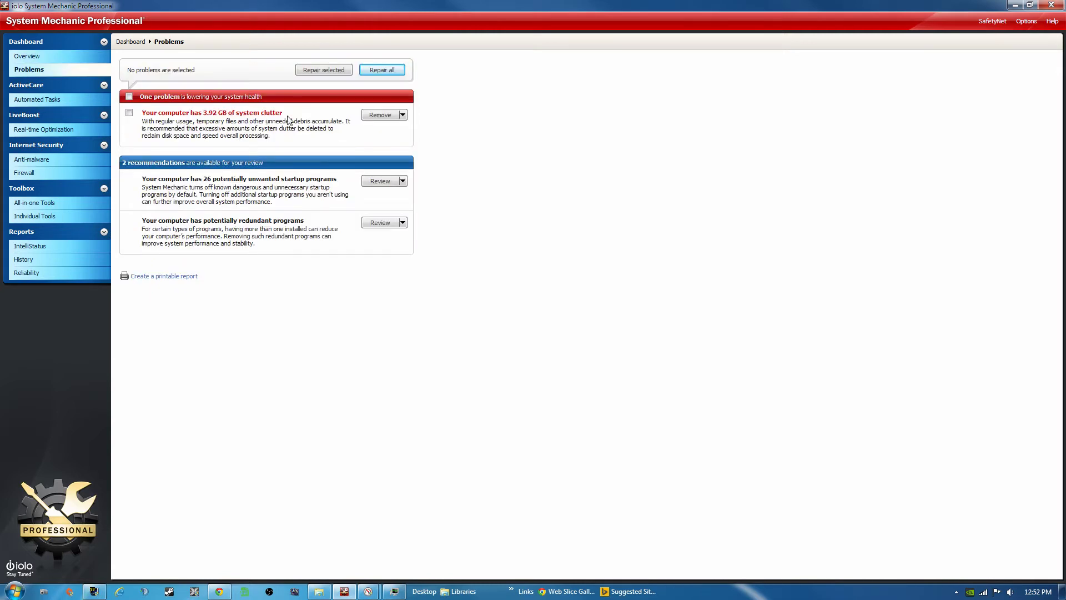
pyautogui.click(129, 112)
pyautogui.click(381, 116)
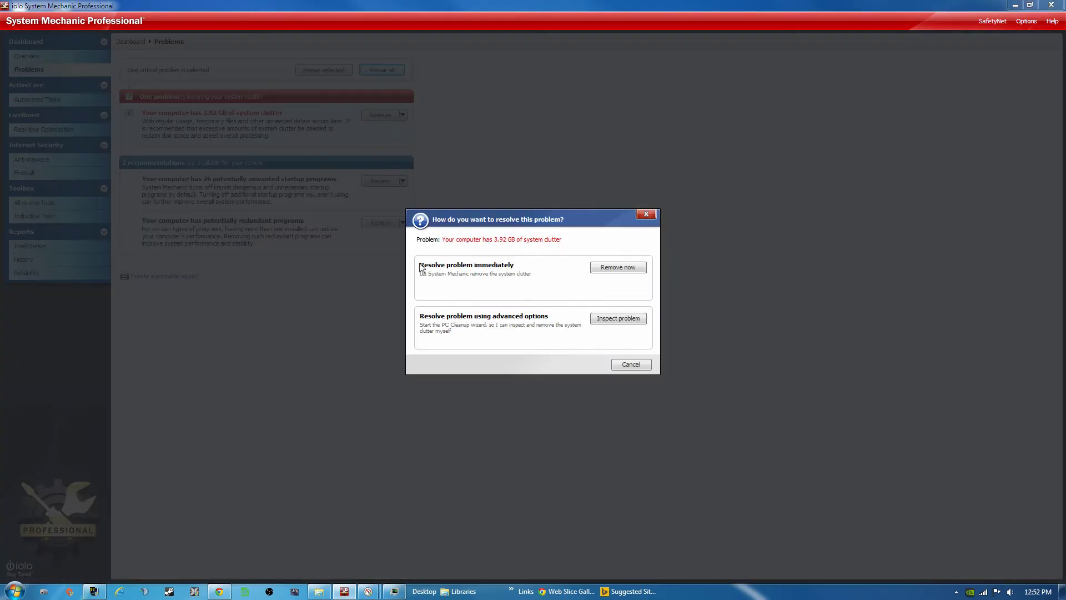
pyautogui.click(618, 268)
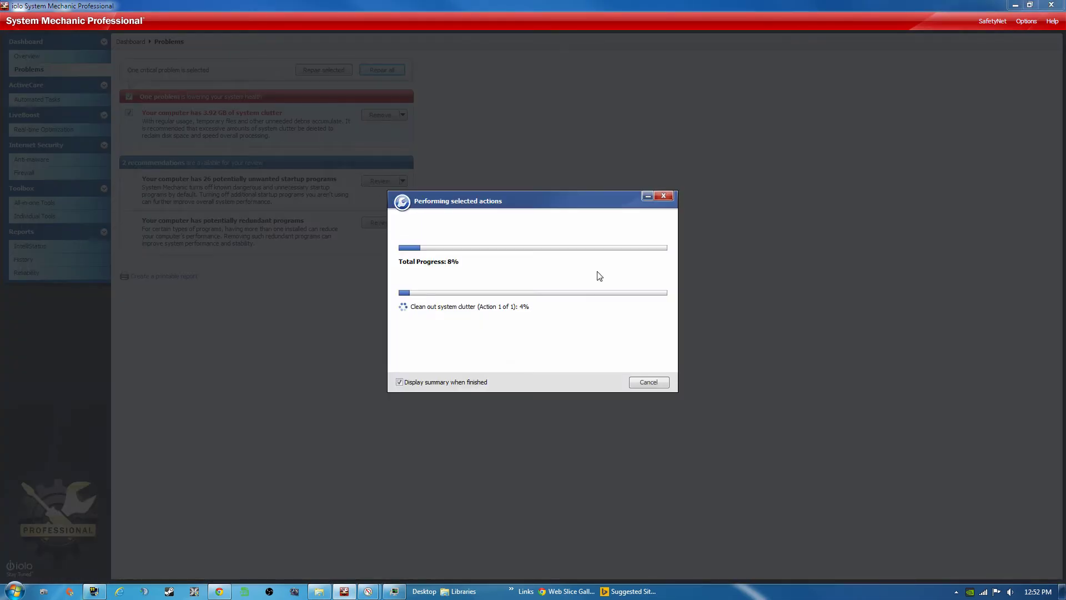
pyautogui.click(643, 382)
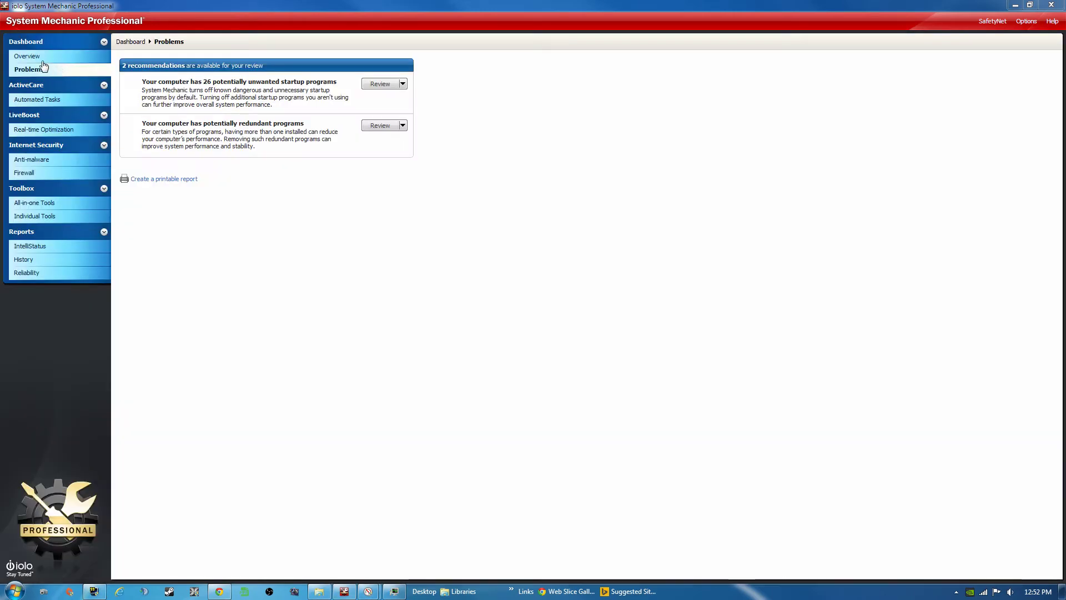
pyautogui.click(29, 57)
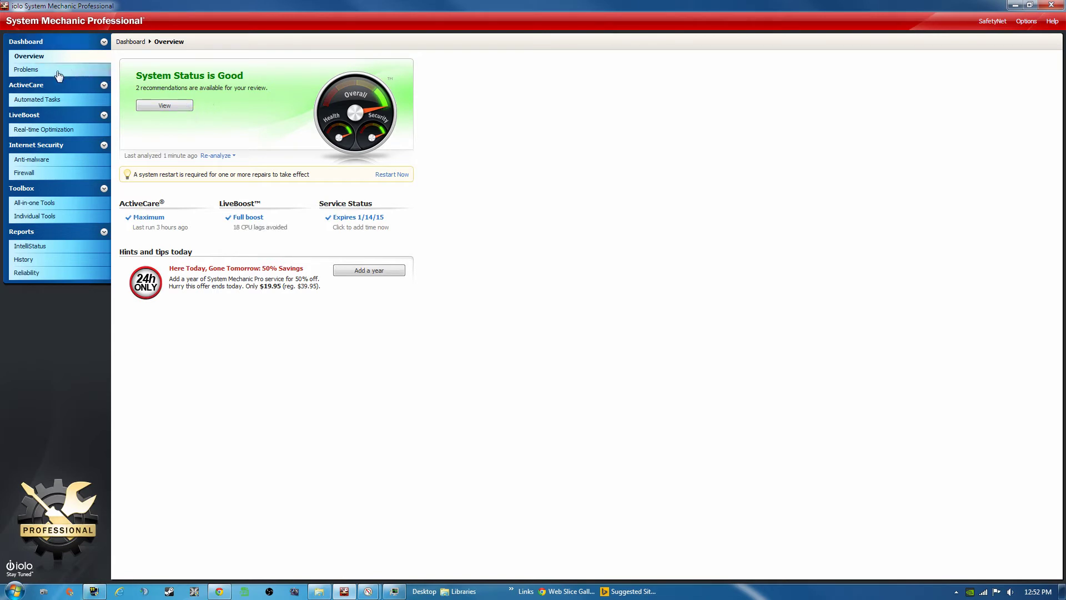
# Step: Collapse and re-expand the ActiveCare sidebar section to show its Automated Tasks
pyautogui.click(29, 86)
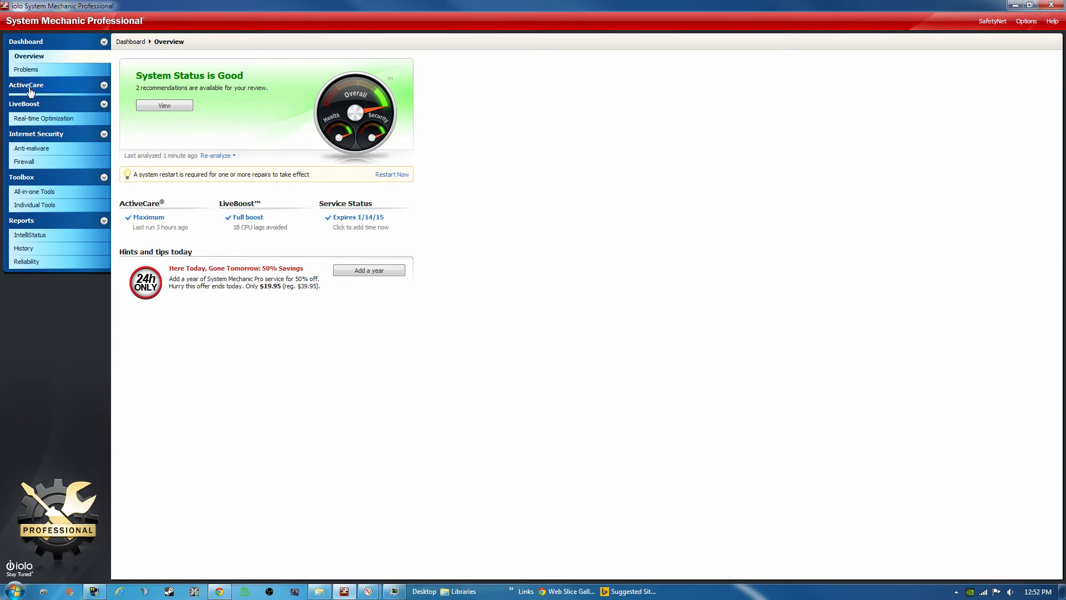
pyautogui.click(30, 88)
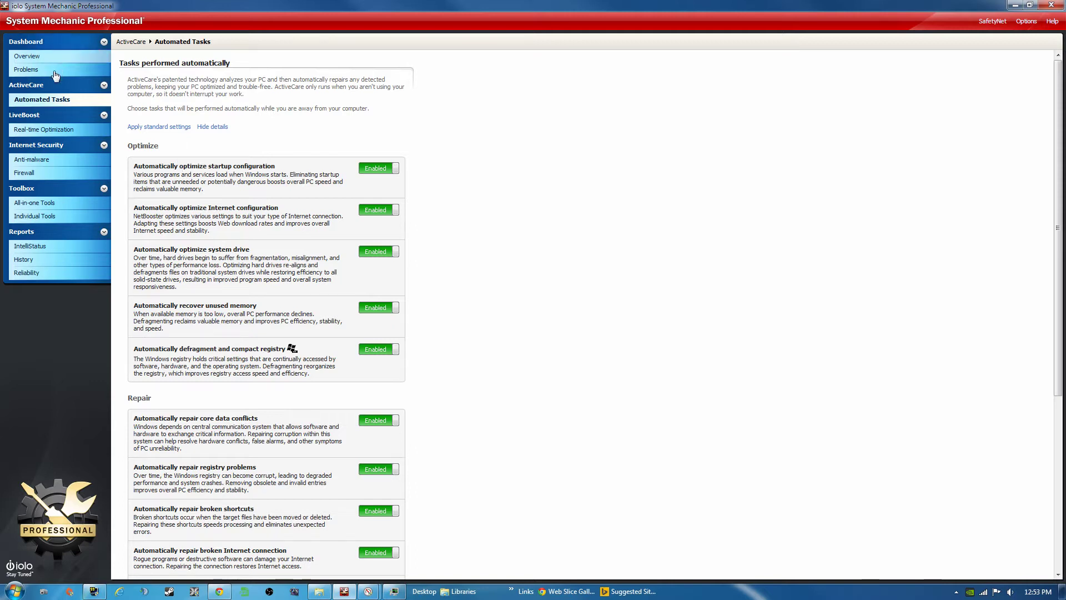
# Step: Open LiveBoost's Real-time Optimization page showing OptiCore, RAMJet and AcceleWrite enabled
pyautogui.click(40, 131)
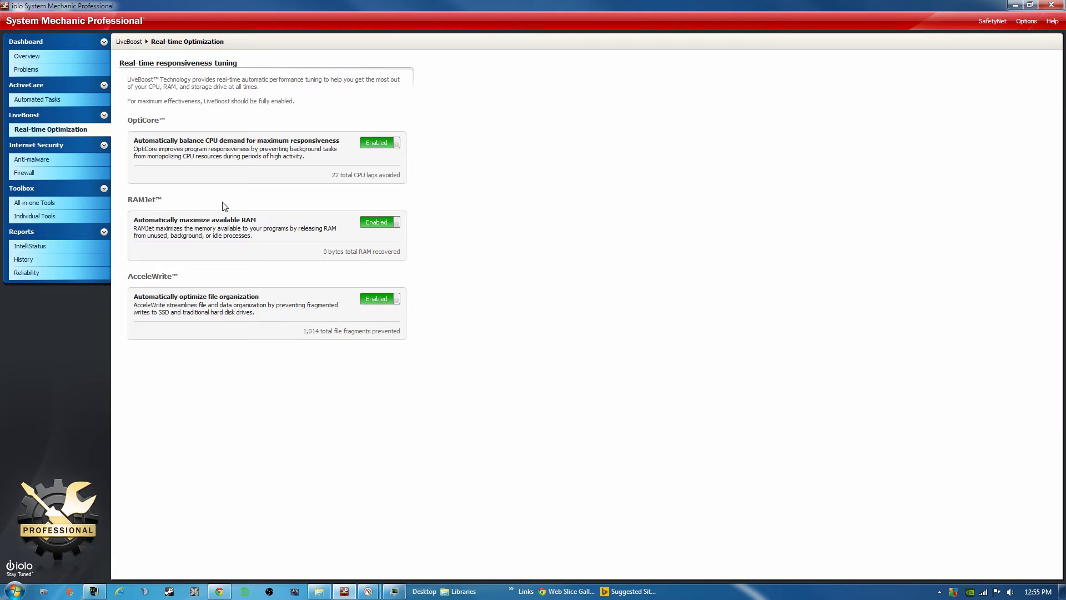
# Step: Switch between Internet Security's Anti-malware and Firewall status pages, ending on Firewall
pyautogui.click(44, 147)
pyautogui.click(43, 148)
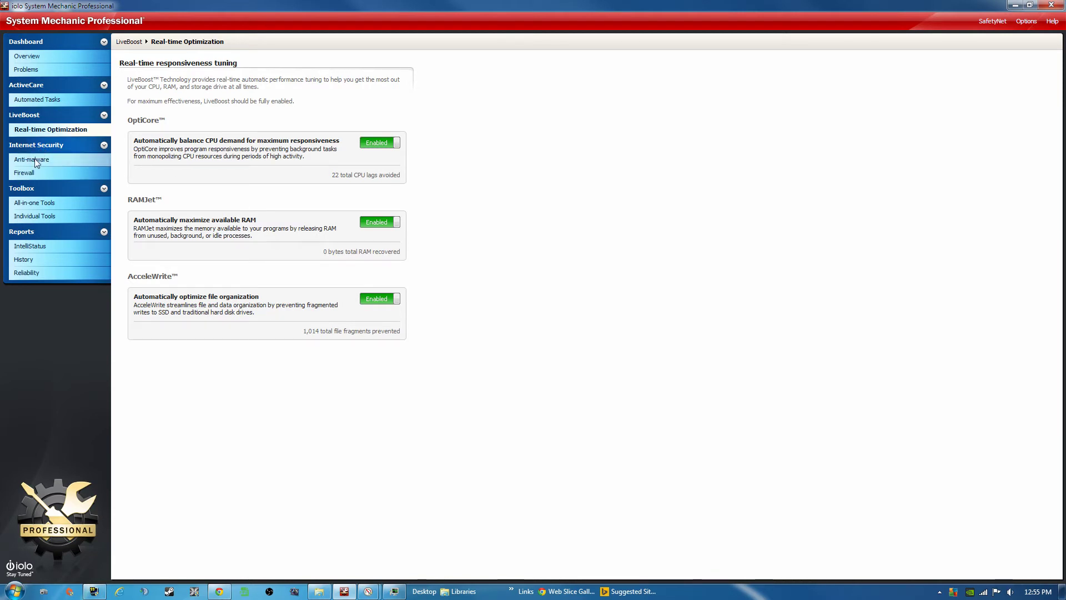
pyautogui.click(35, 159)
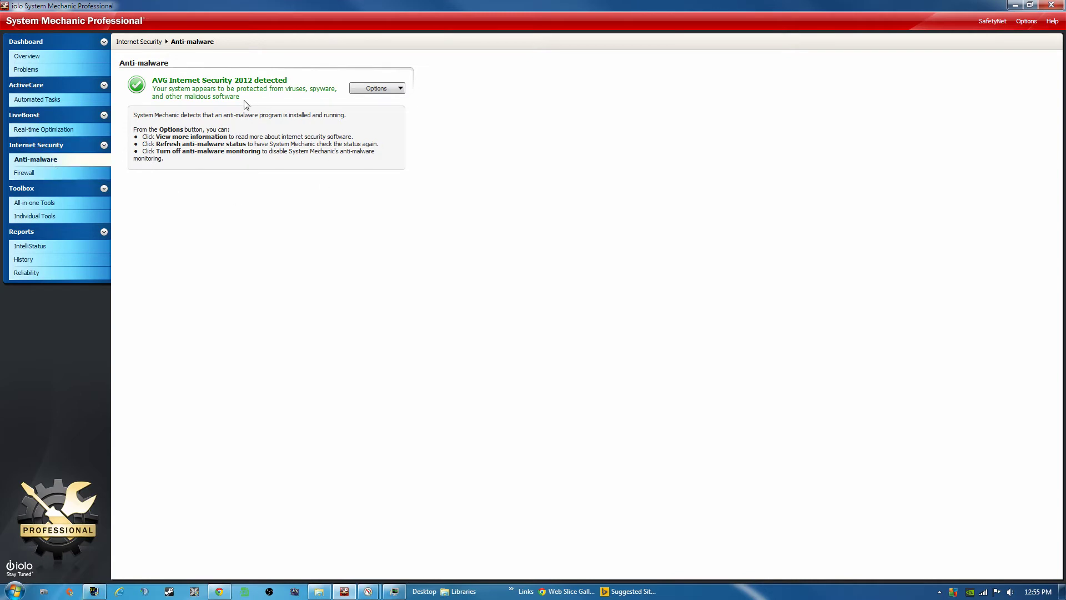
pyautogui.click(20, 173)
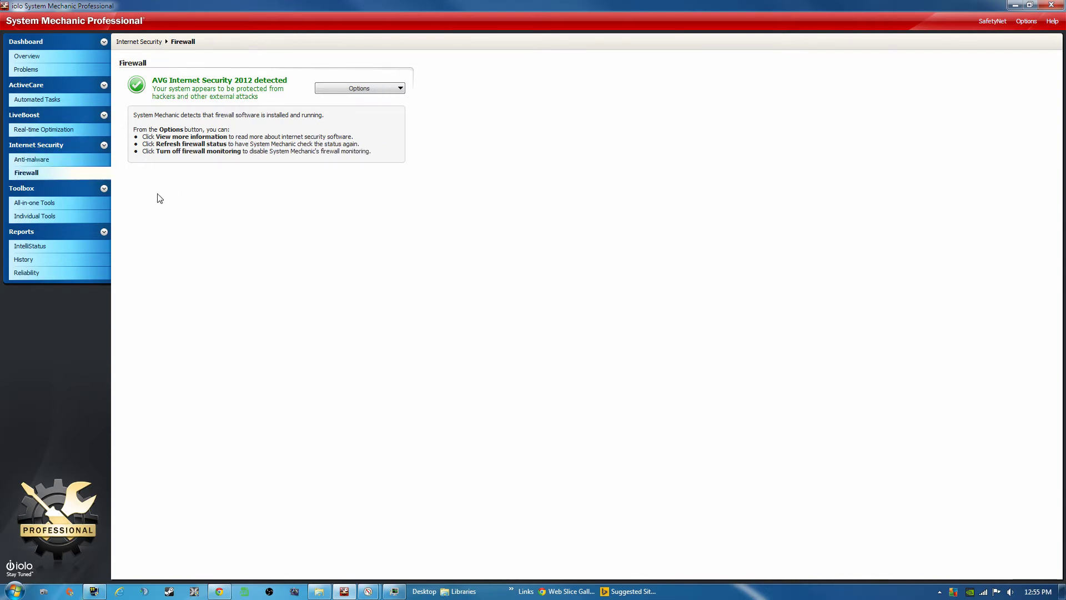
pyautogui.click(44, 162)
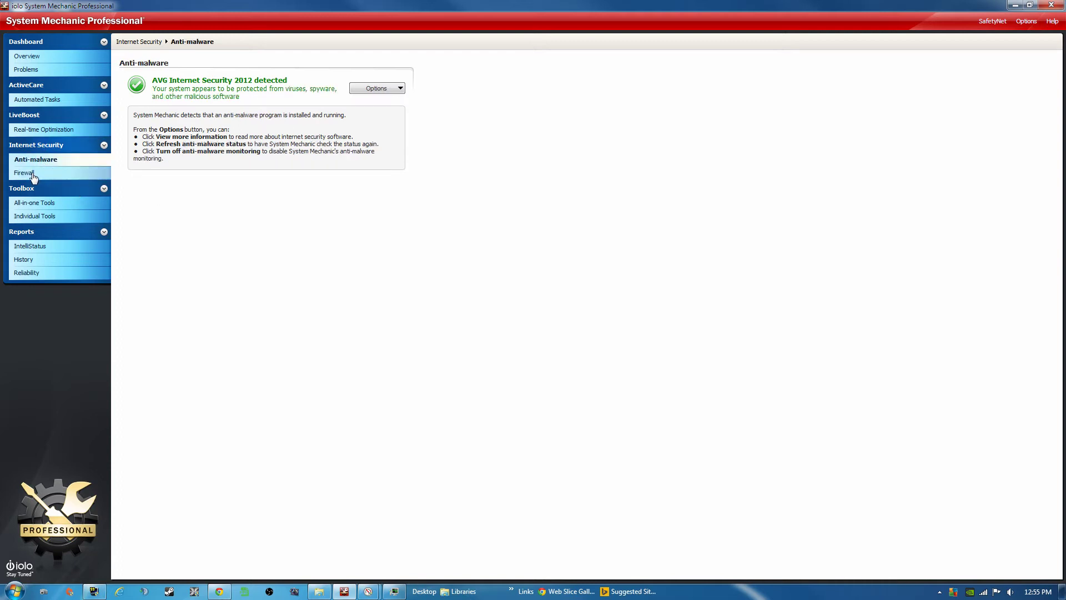
pyautogui.click(33, 173)
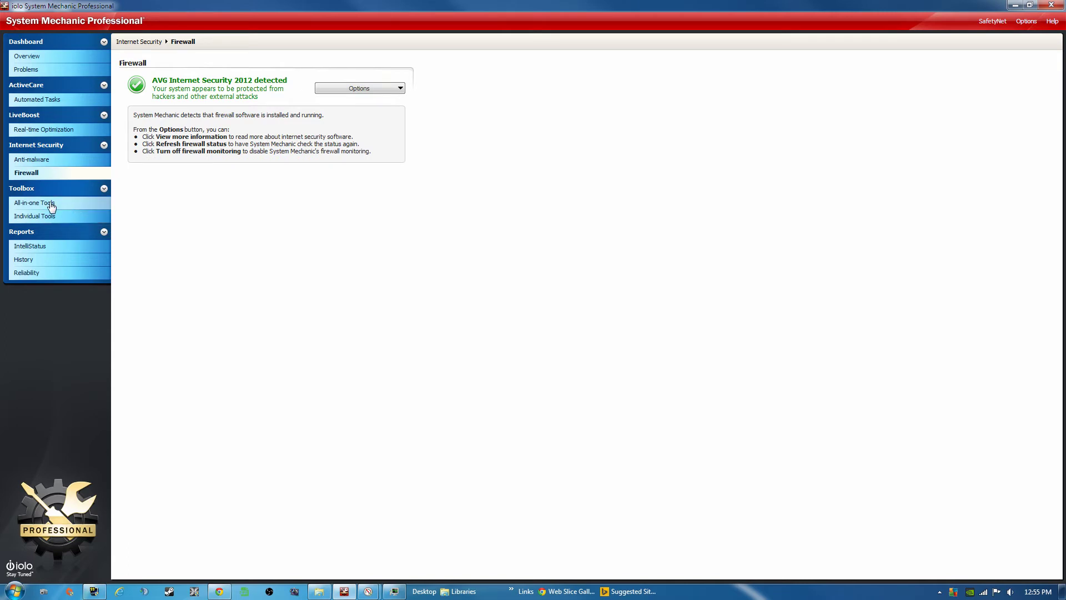
# Step: Open Toolbox > All-in-one Tools listing PC TotalCare, PowerTools and Total Registry Revitalizer
pyautogui.click(48, 203)
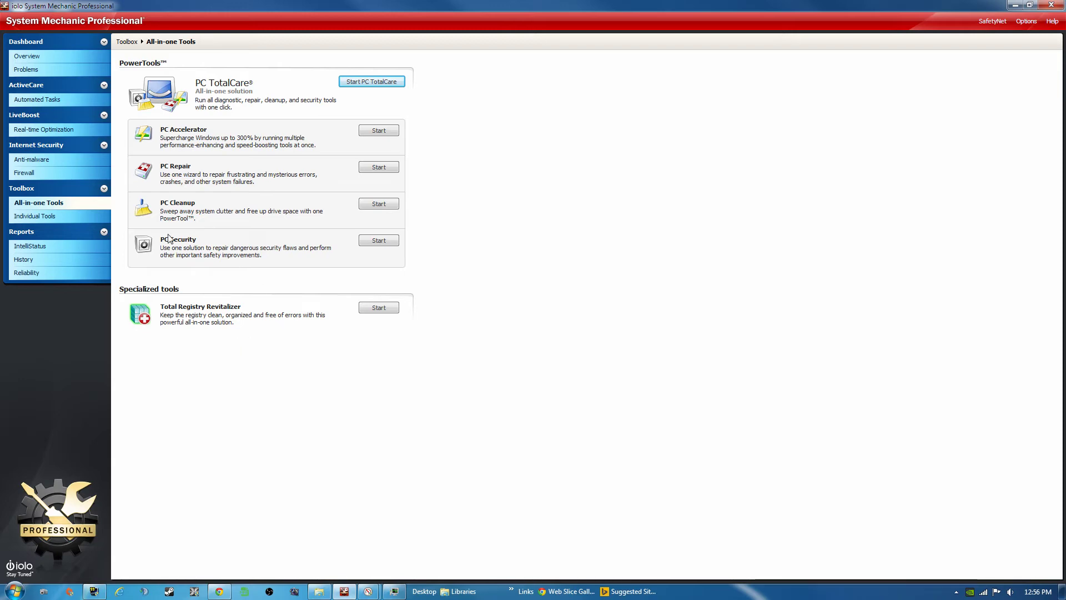
# Step: Launch Memory Mechanic from Individual Tools and defragment memory, recovering 302.86 MB
pyautogui.click(54, 220)
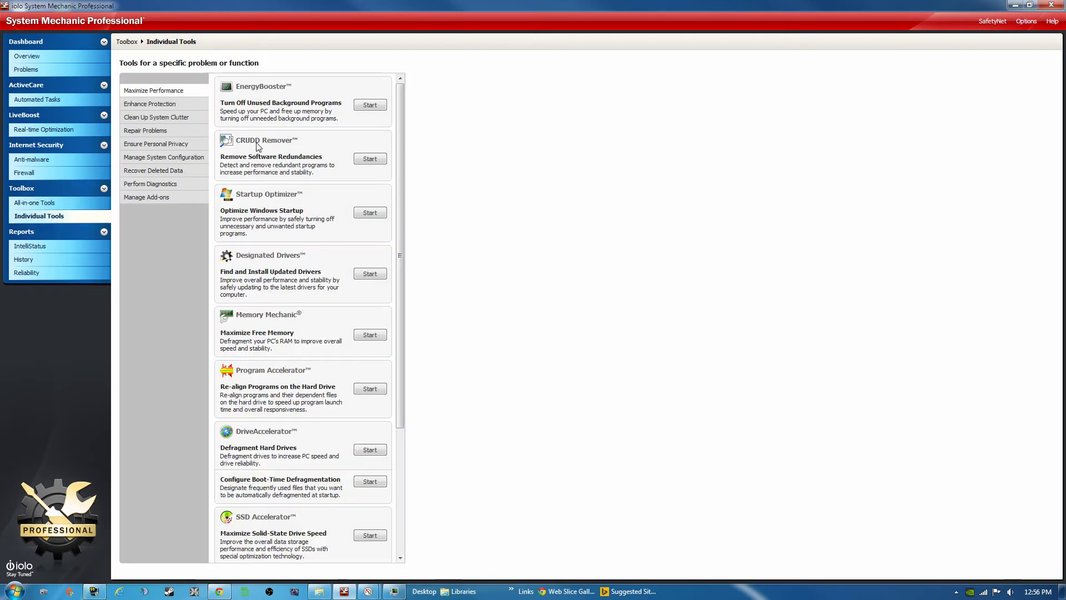
pyautogui.click(370, 105)
pyautogui.click(369, 335)
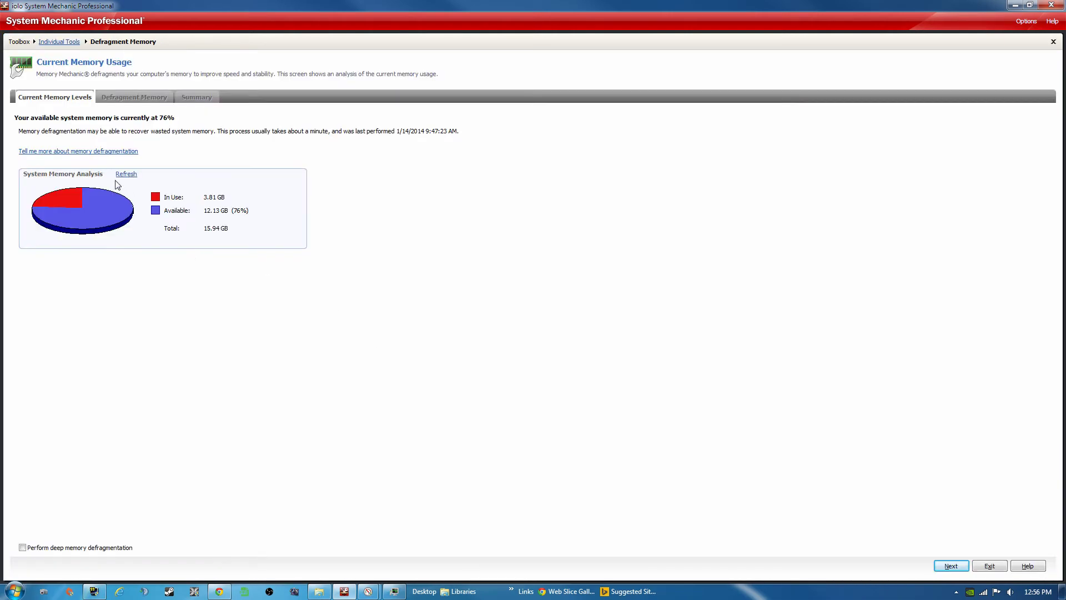
pyautogui.click(948, 569)
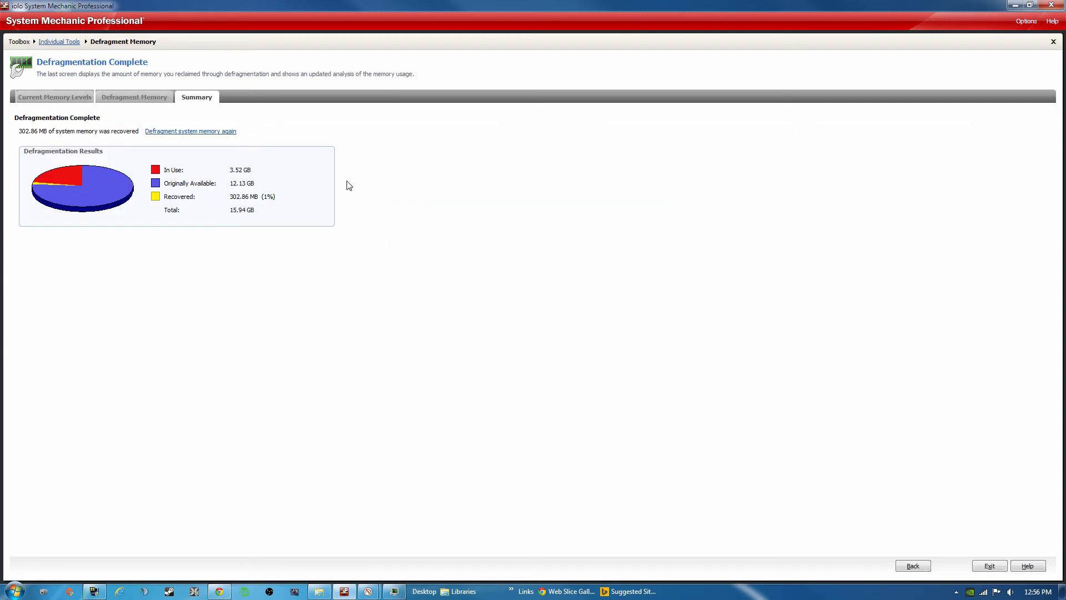
pyautogui.click(990, 566)
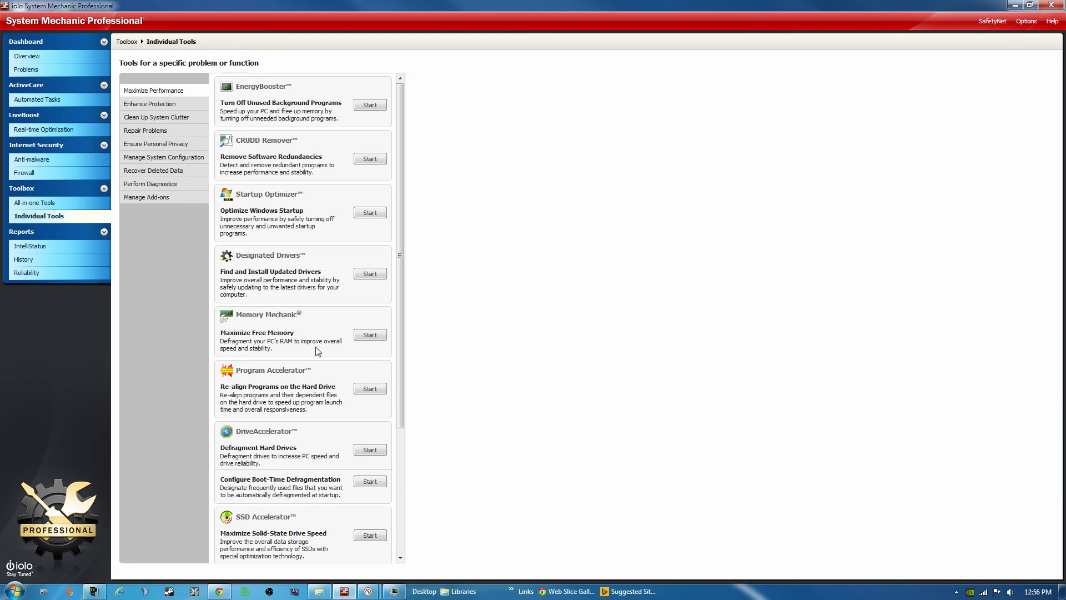
# Step: Browse the Enhance Protection, Clean Up System Clutter, Repair Problems and Personal Privacy tool categories
pyautogui.moveTo(398, 352); pyautogui.dragTo(395, 483)
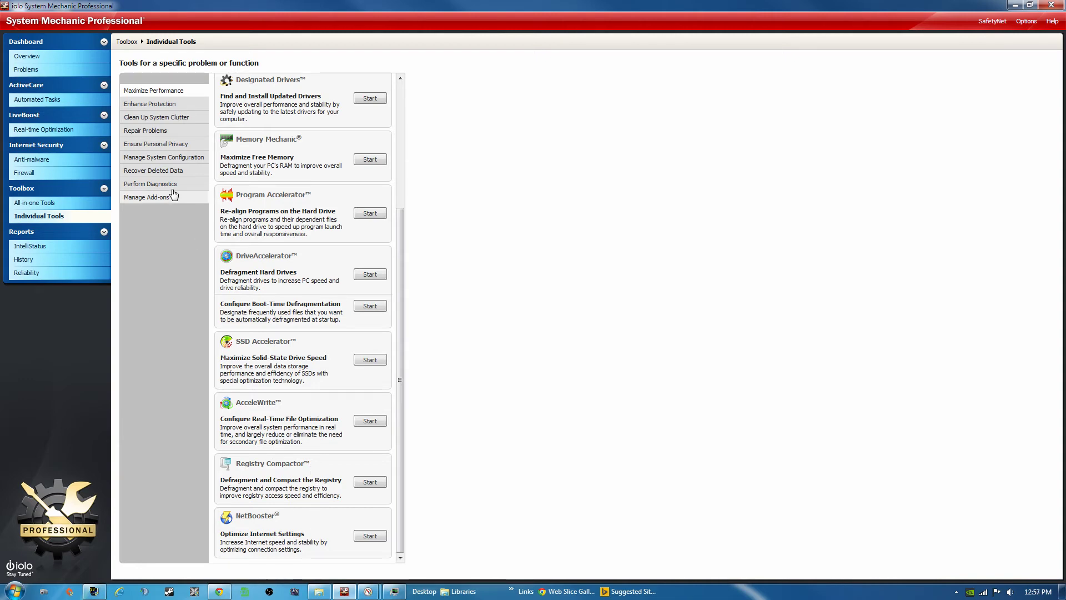
pyautogui.click(166, 103)
pyautogui.click(164, 119)
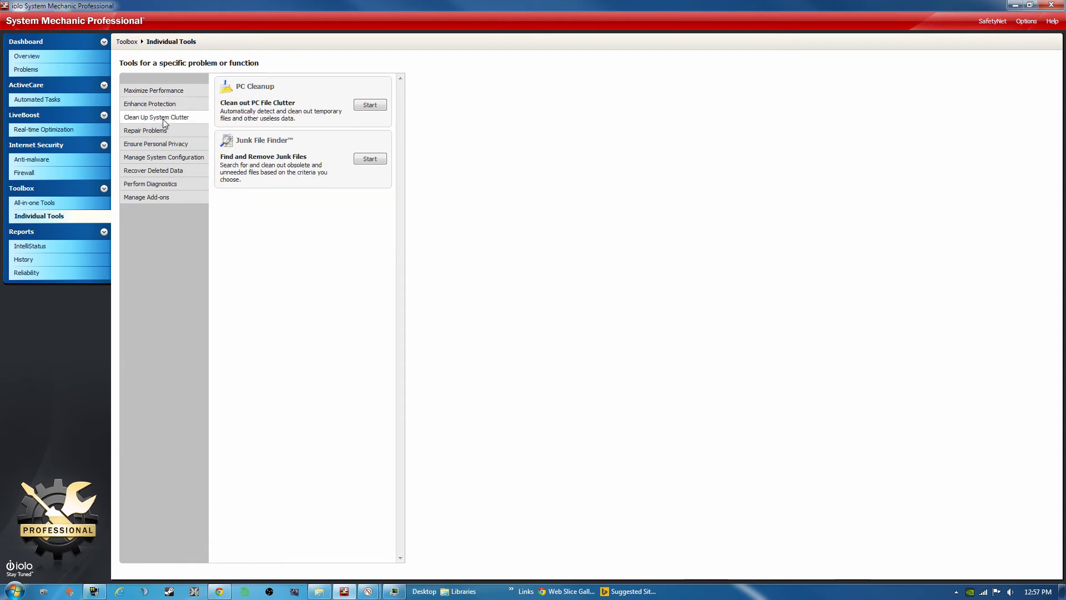
pyautogui.click(160, 132)
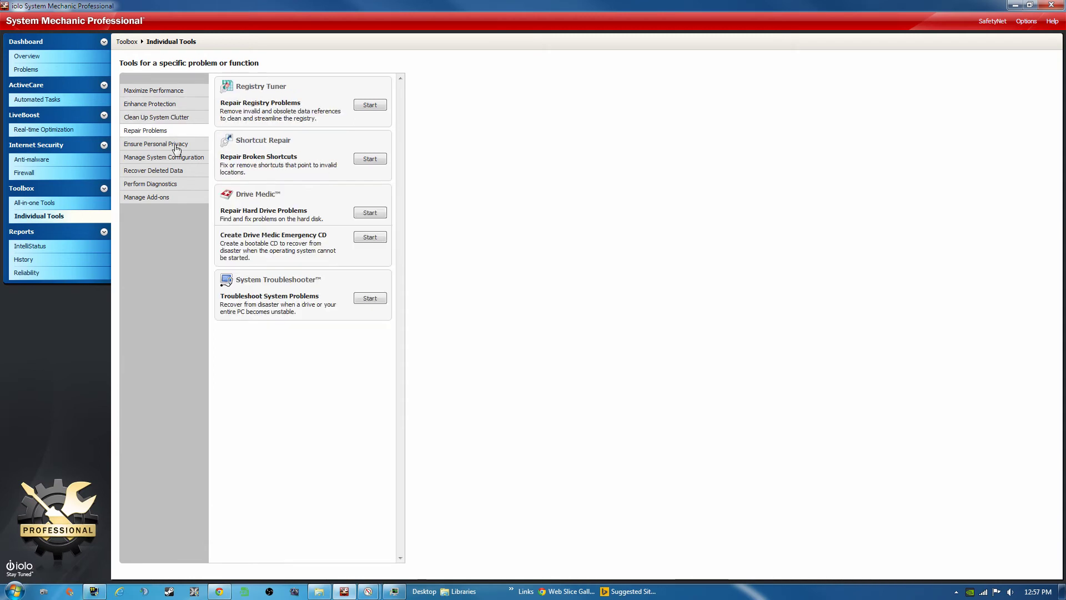
pyautogui.click(164, 146)
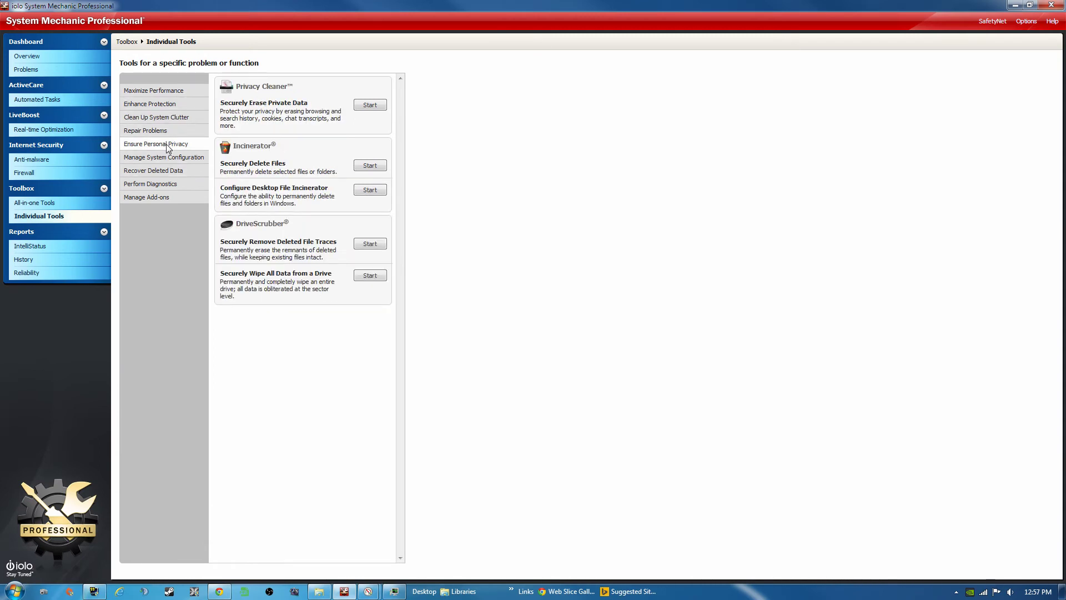
# Step: View the System Configuration, Data Recovery, Diagnostics and Add-ons tools, then the IntelliStatus report
pyautogui.click(171, 159)
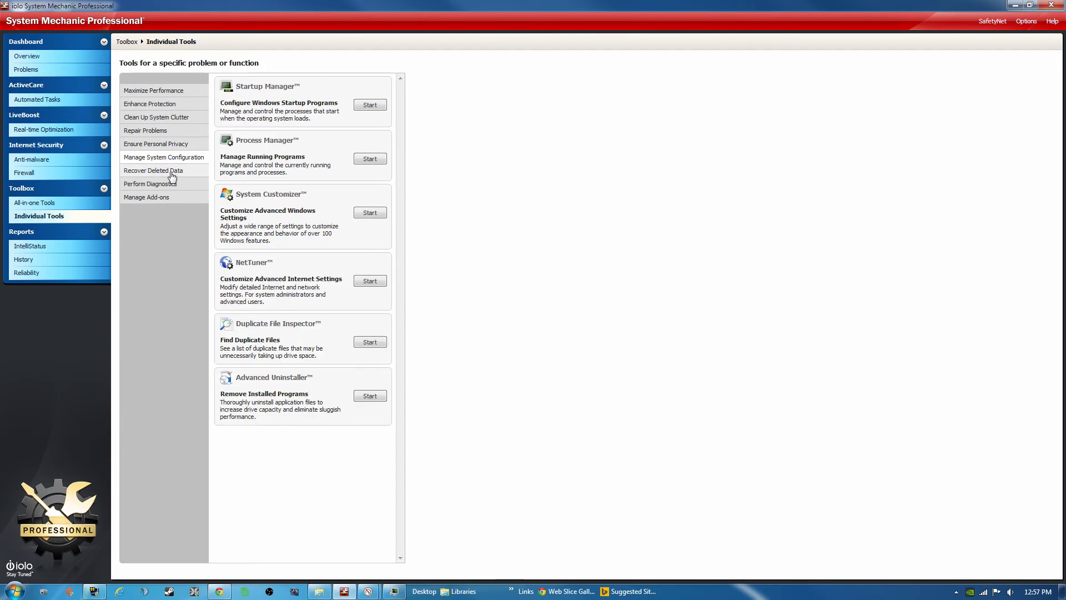
pyautogui.click(149, 173)
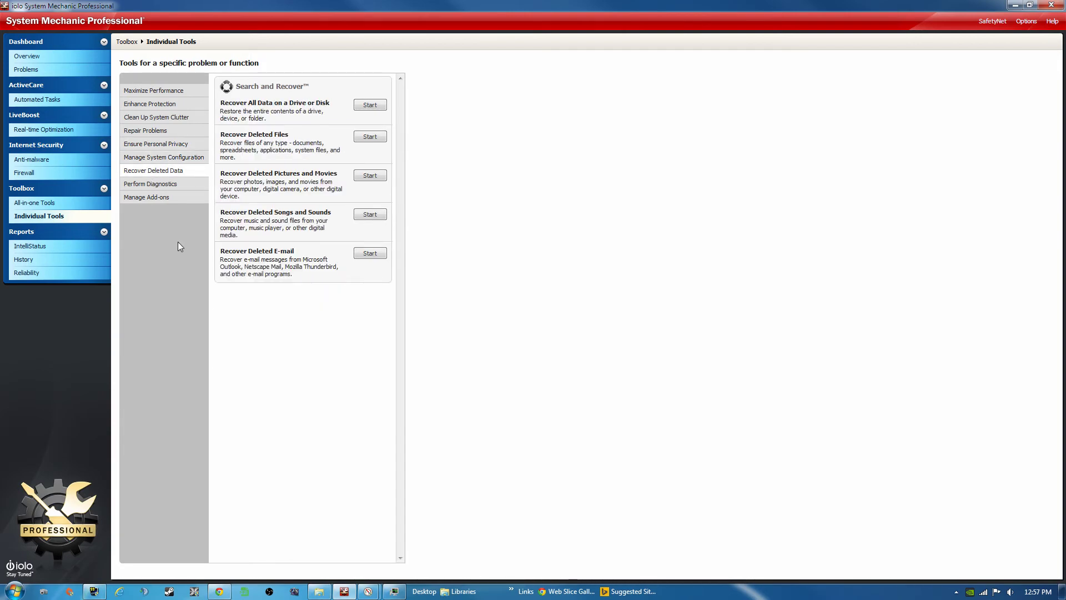
pyautogui.click(165, 184)
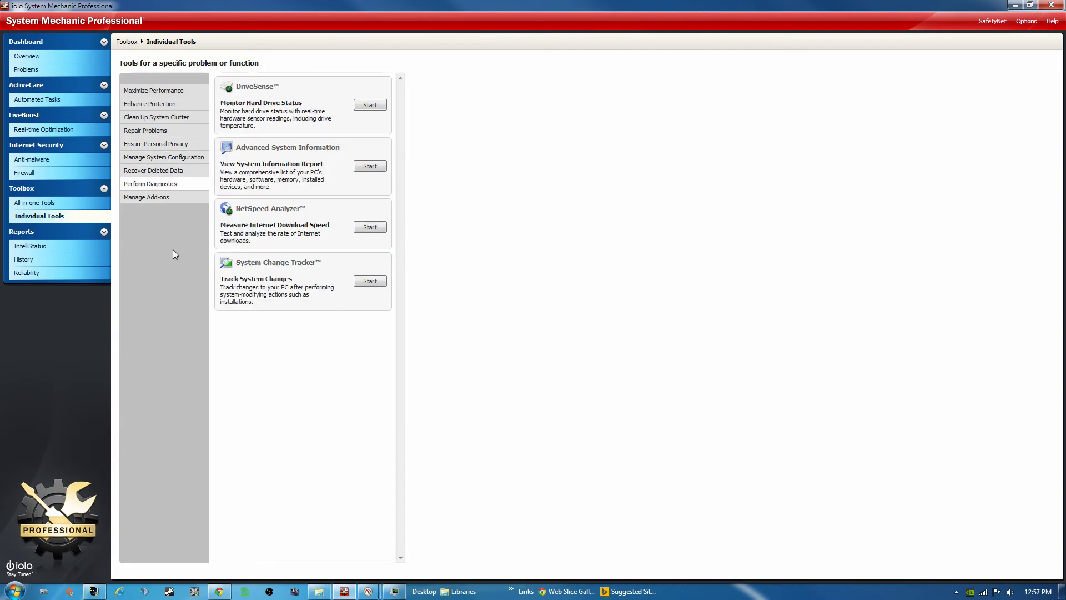
pyautogui.click(154, 198)
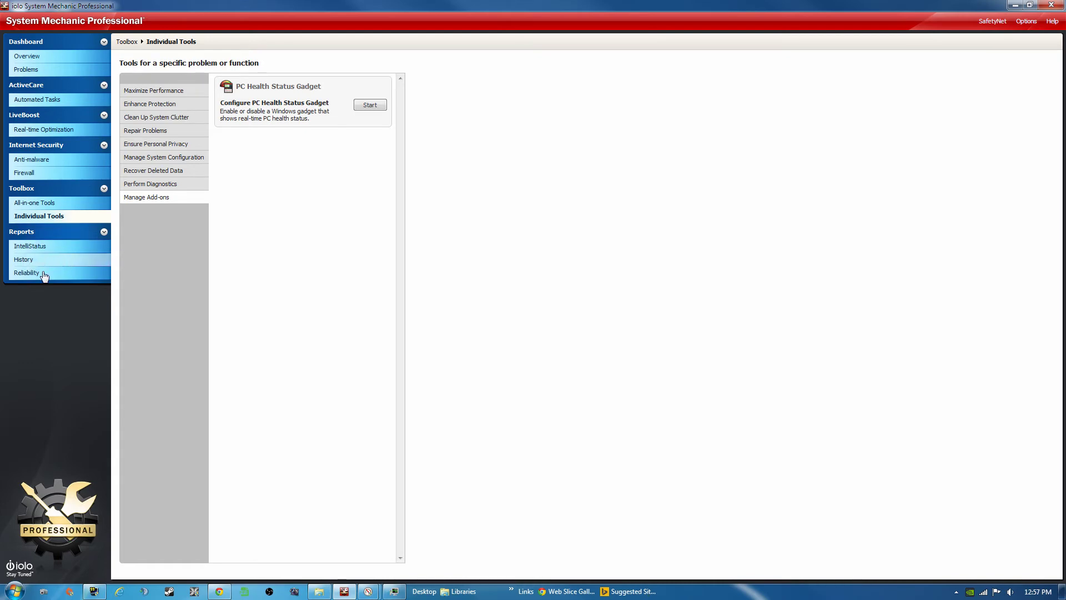
pyautogui.click(37, 247)
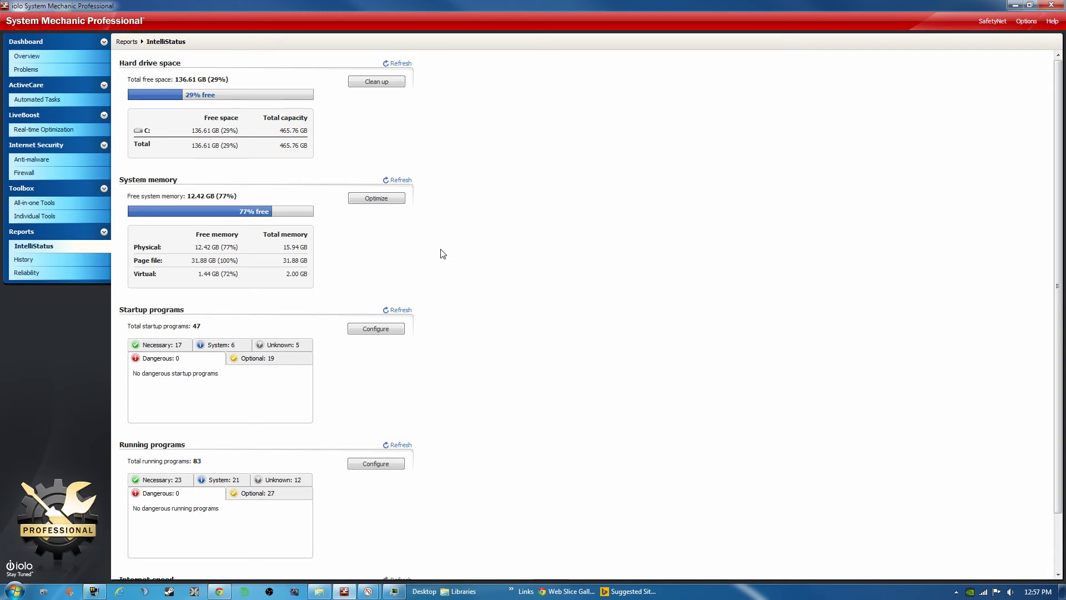
# Step: Go back to the Dashboard Overview, which still reports System Status Good
pyautogui.click(50, 57)
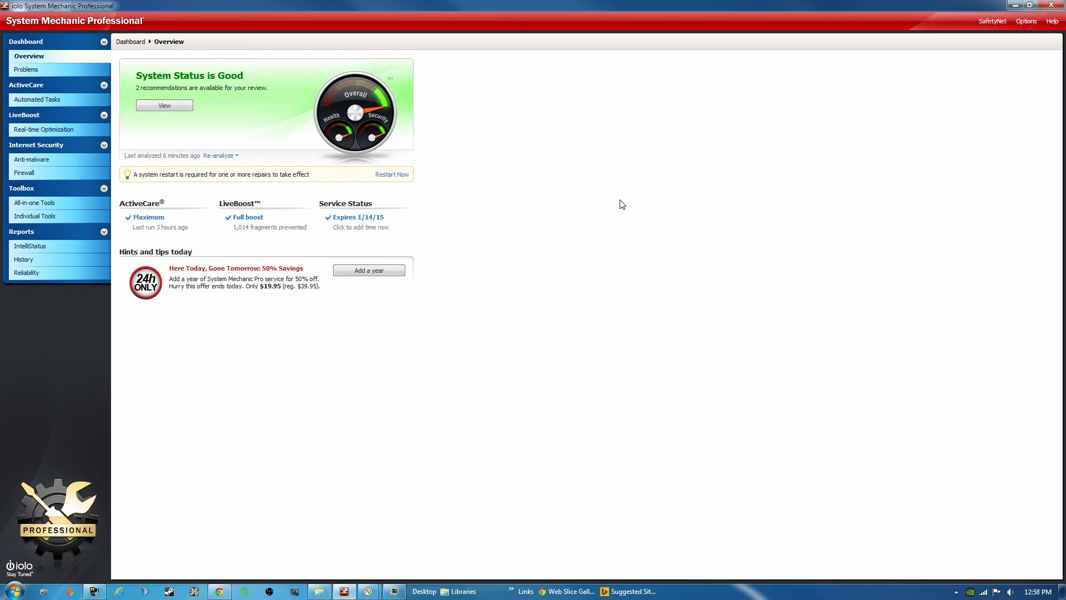
# Step: Open Task Manager and bring Resource Monitor's CPU tab to the front
pyautogui.hotkey('ctrl', 'shift', 'Escape')
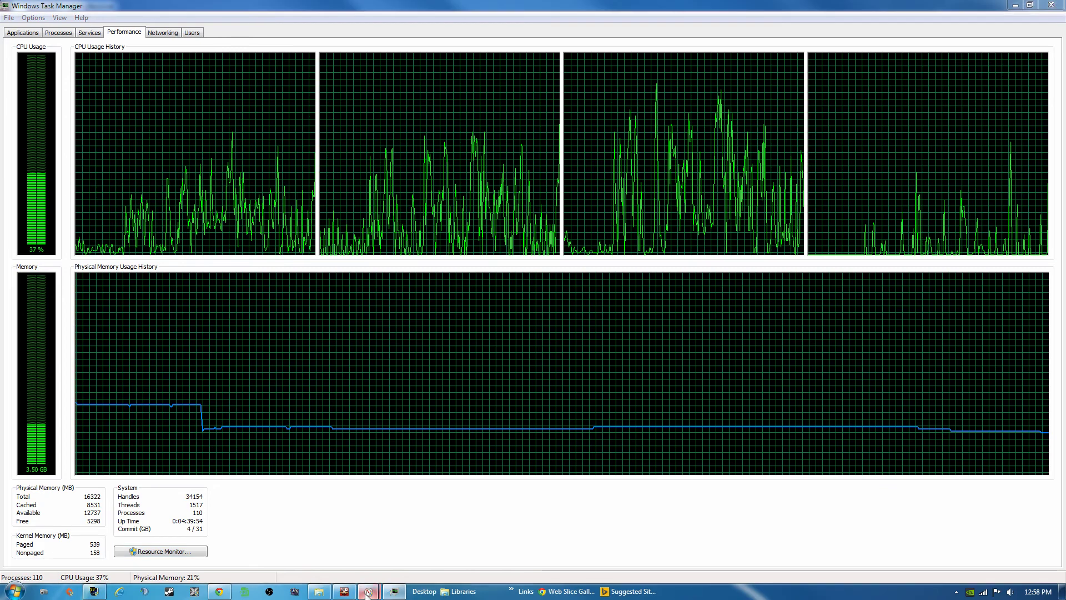
pyautogui.moveTo(368, 591)
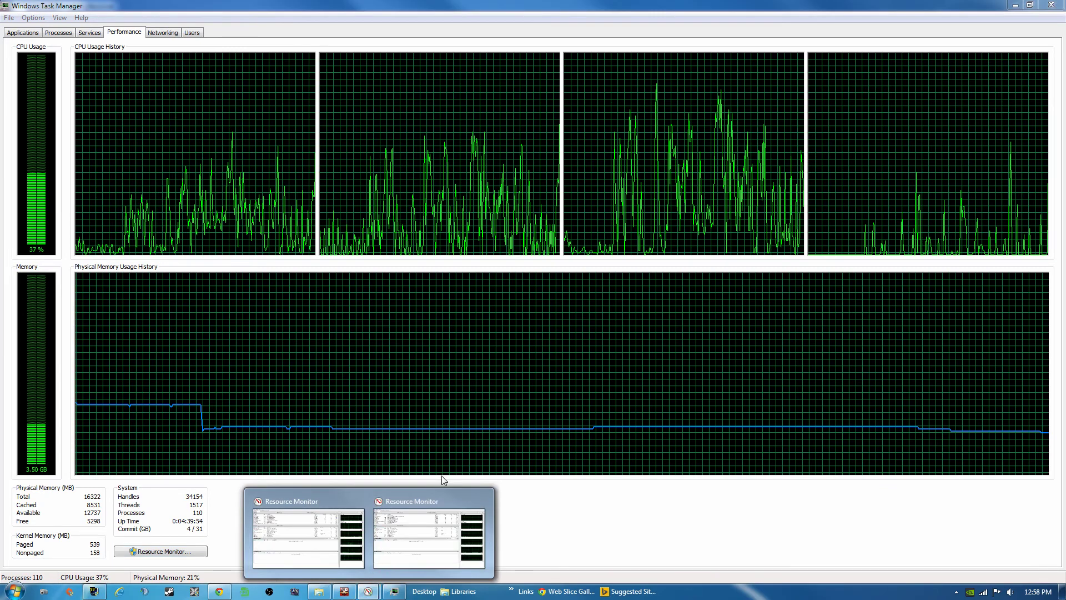
pyautogui.click(316, 539)
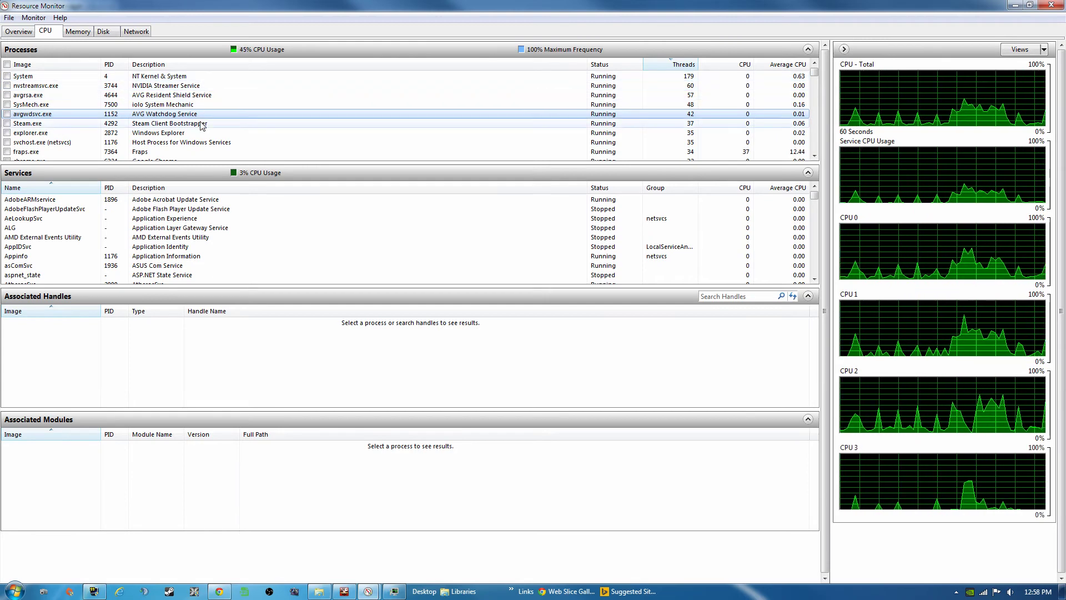
# Step: Select SysMech.exe in the Processes list to confirm its 0.02 average CPU
pyautogui.scroll(-3, 193, 145)
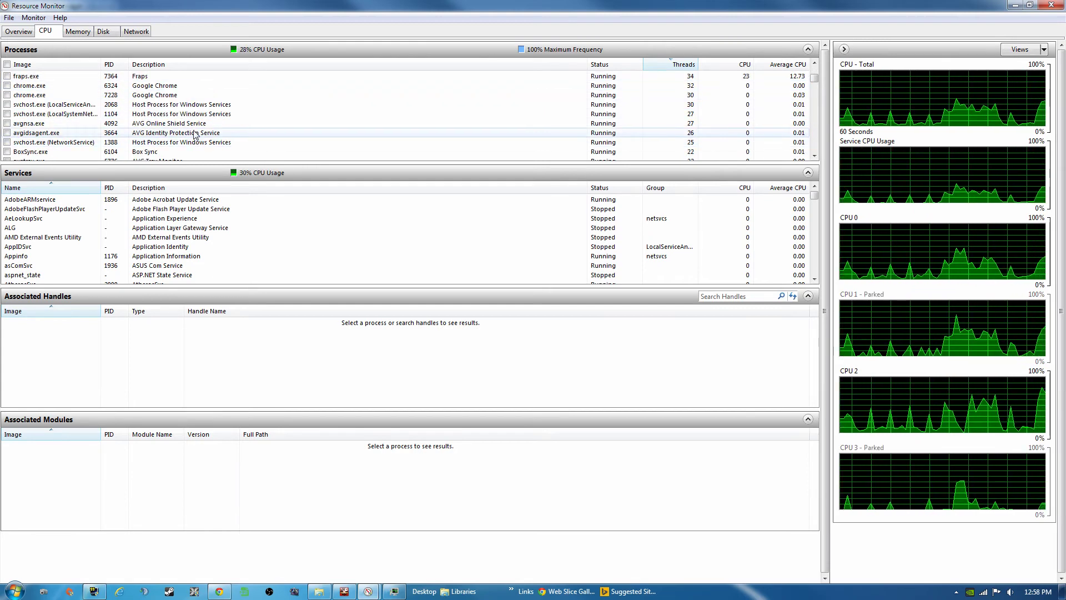
pyautogui.scroll(-3, 201, 142)
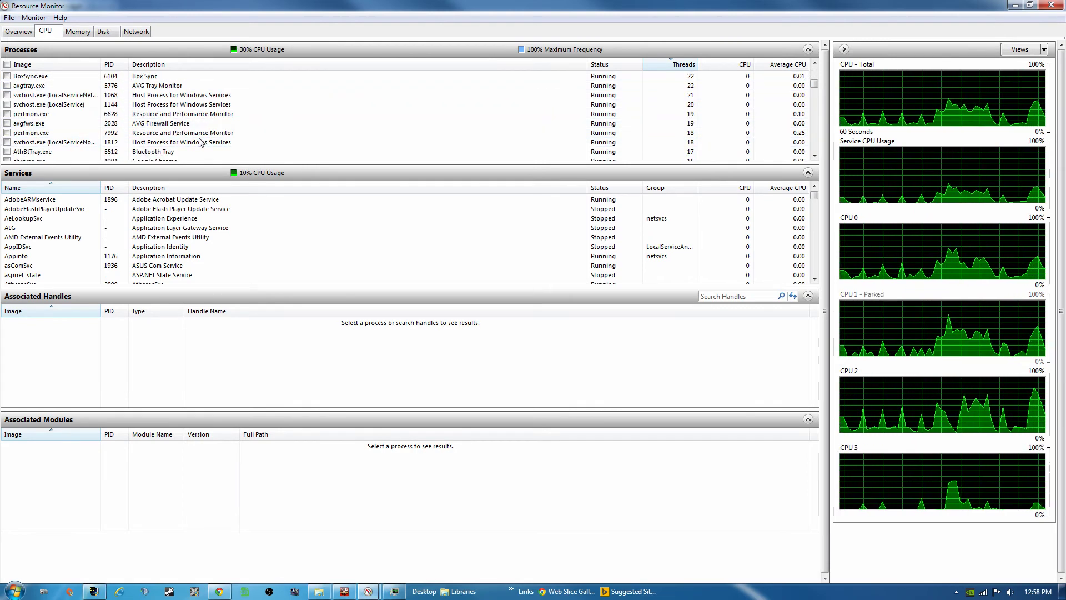
pyautogui.scroll(-3, 201, 142)
pyautogui.scroll(-3, 203, 141)
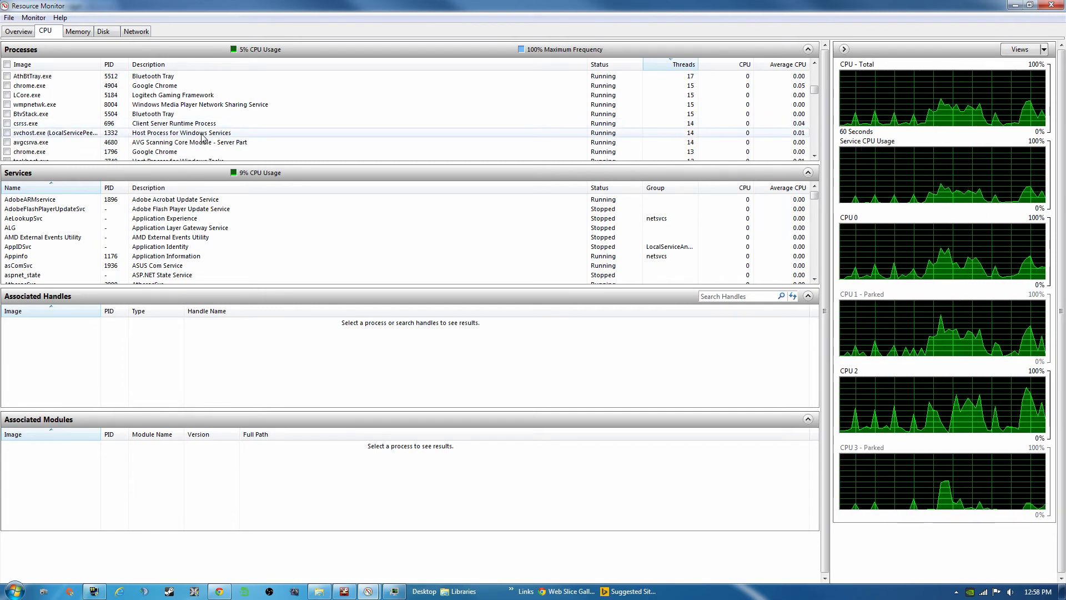
pyautogui.scroll(10, 203, 137)
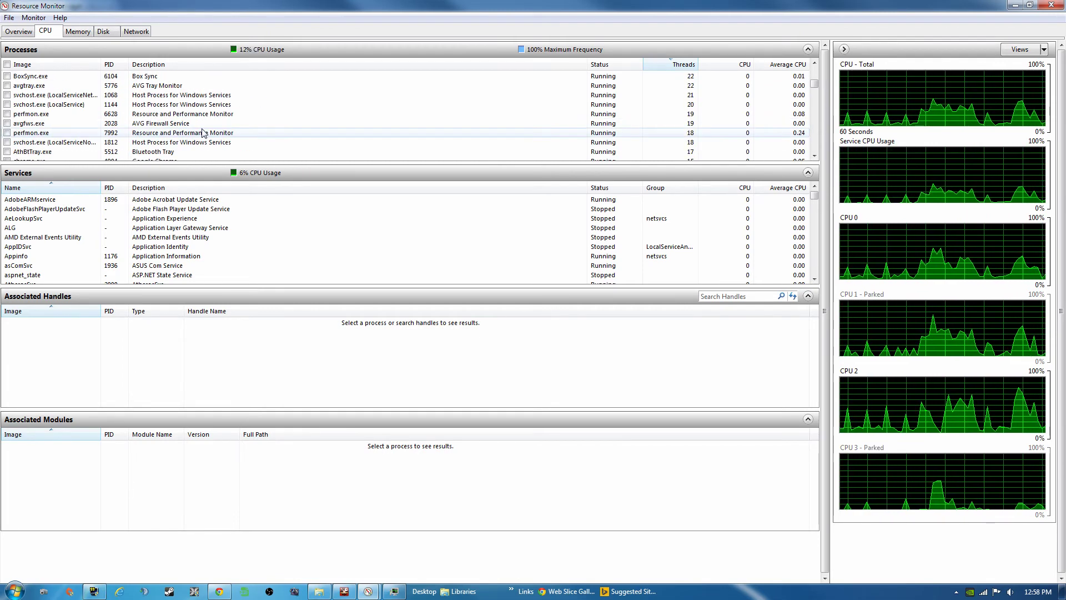
pyautogui.click(194, 106)
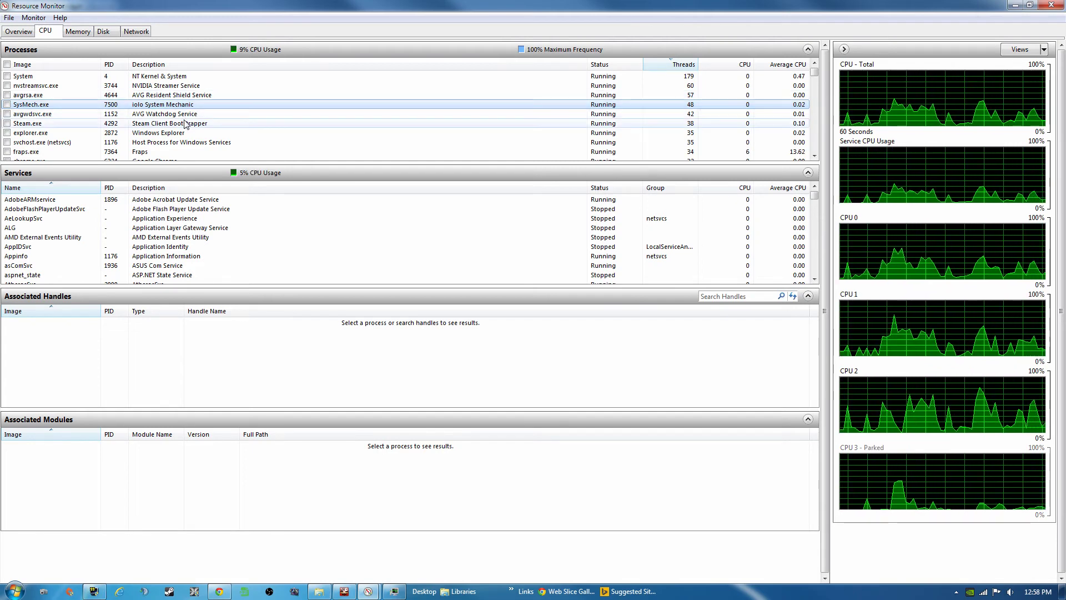
pyautogui.scroll(-7, 183, 135)
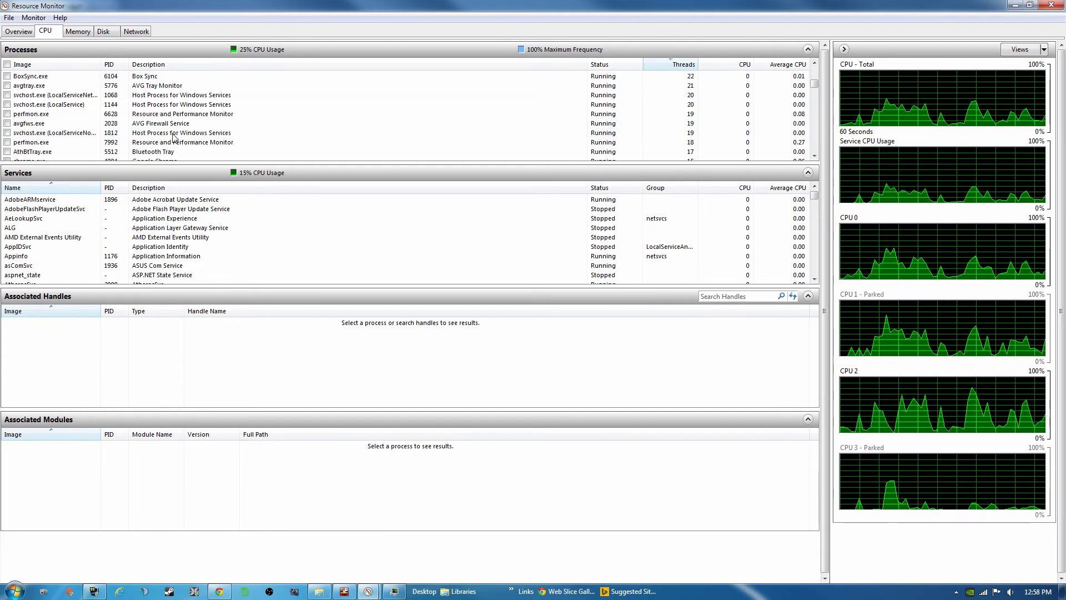
pyautogui.scroll(7, 174, 136)
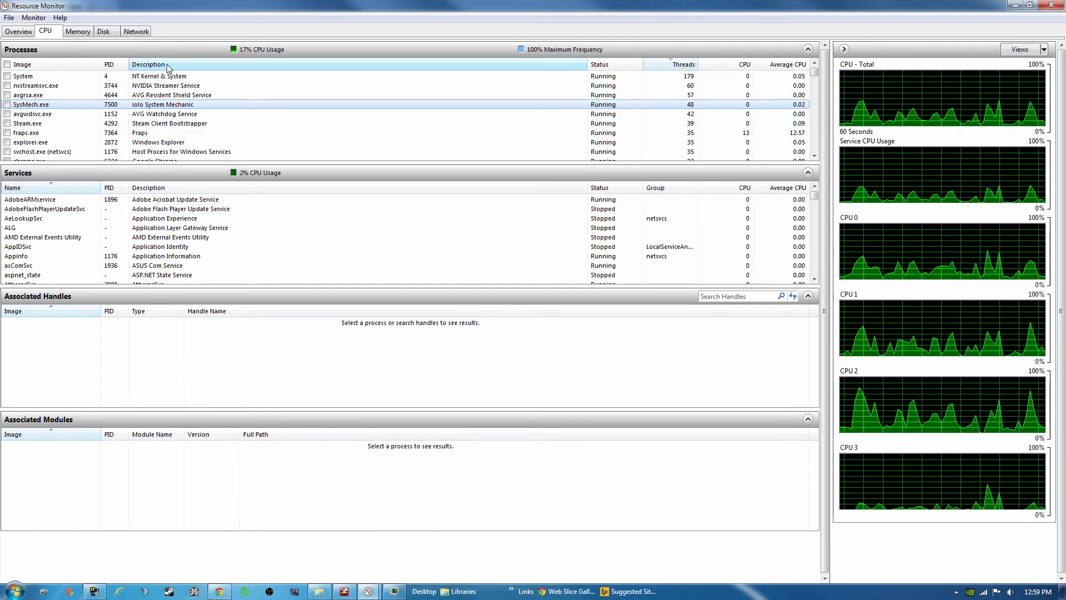
# Step: Close Resource Monitor and Task Manager to reveal System Mechanic's Dashboard
pyautogui.click(1051, 5)
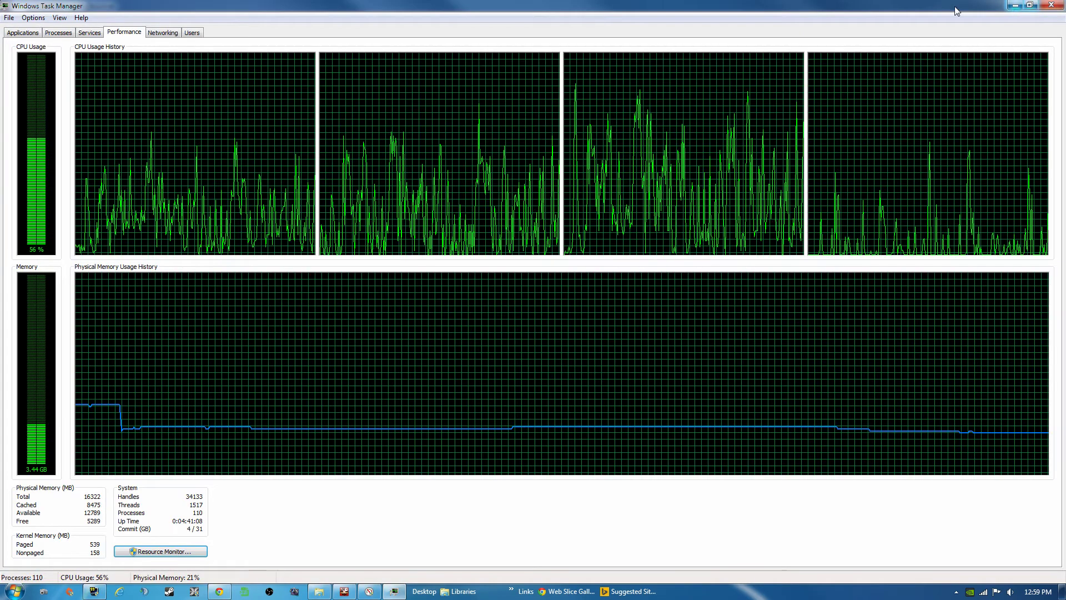
pyautogui.click(1042, 8)
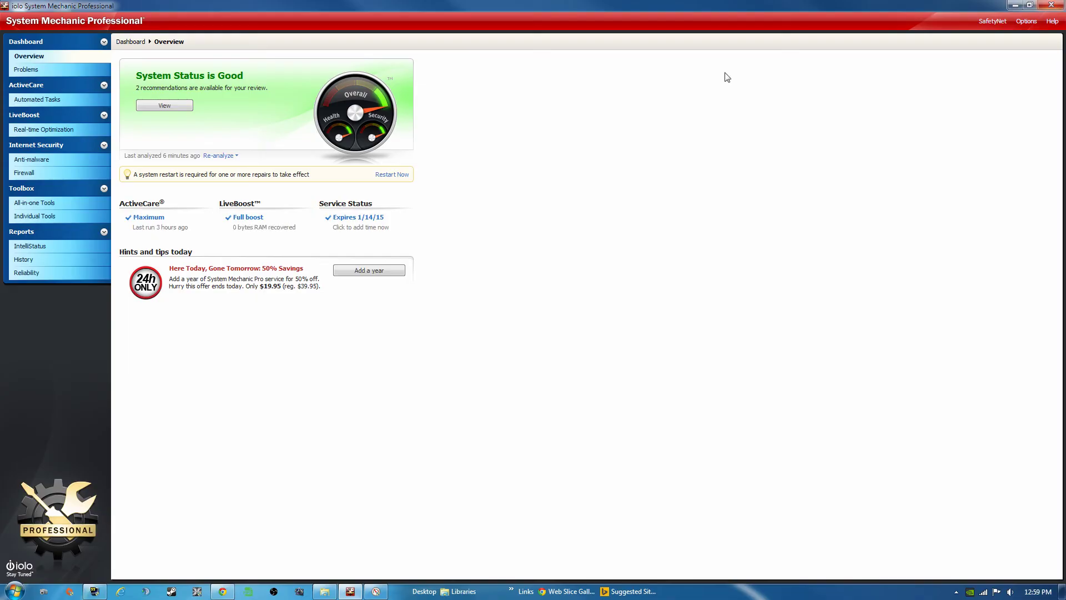